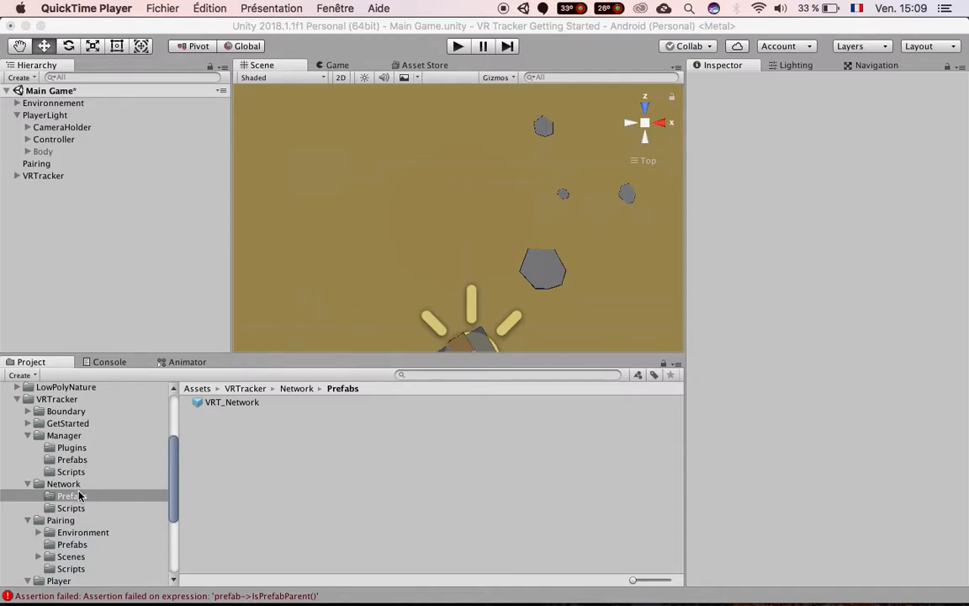
Add the VRT_Network prefab from the VRTracker Network prefabs folder to the Main Game scene hierarchy.
{"action": "left_click", "coordinate": [95, 219]}
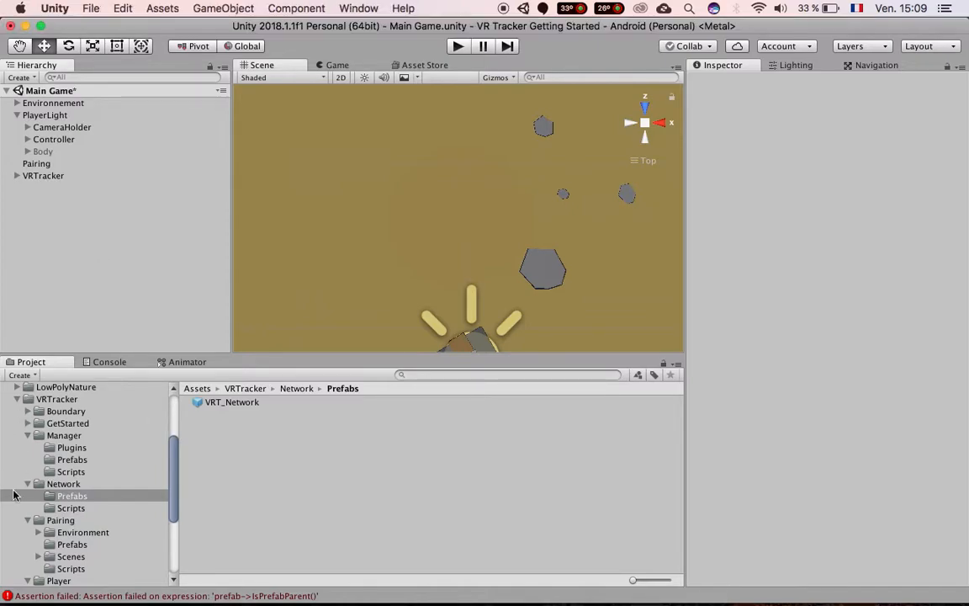
{"action": "left_click", "coordinate": [28, 435]}
{"action": "left_click", "coordinate": [63, 448]}
{"action": "left_click", "coordinate": [72, 459]}
{"action": "left_click_drag", "start_coordinate": [214, 403], "coordinate": [53, 194]}
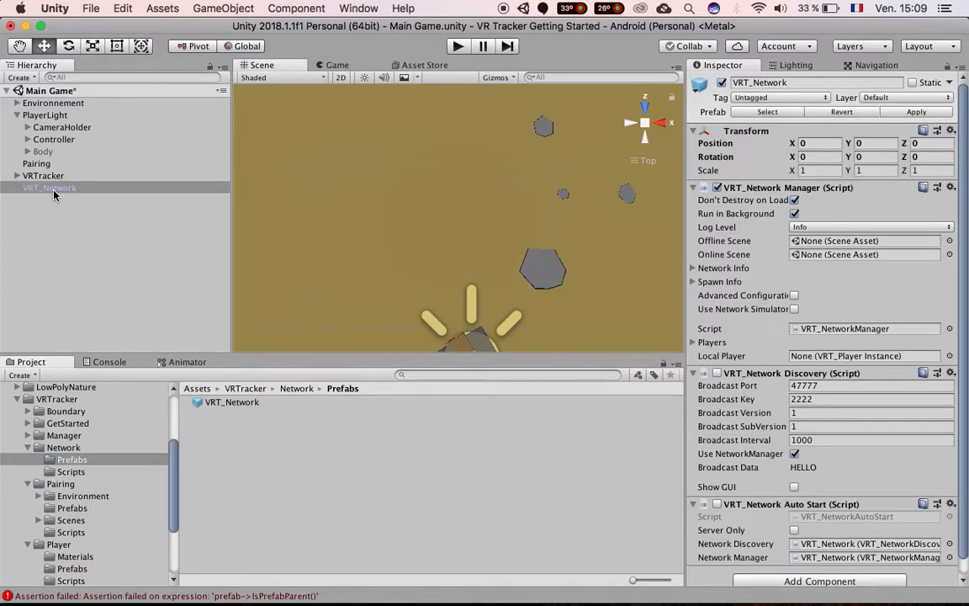
{"action": "left_click", "coordinate": [53, 195]}
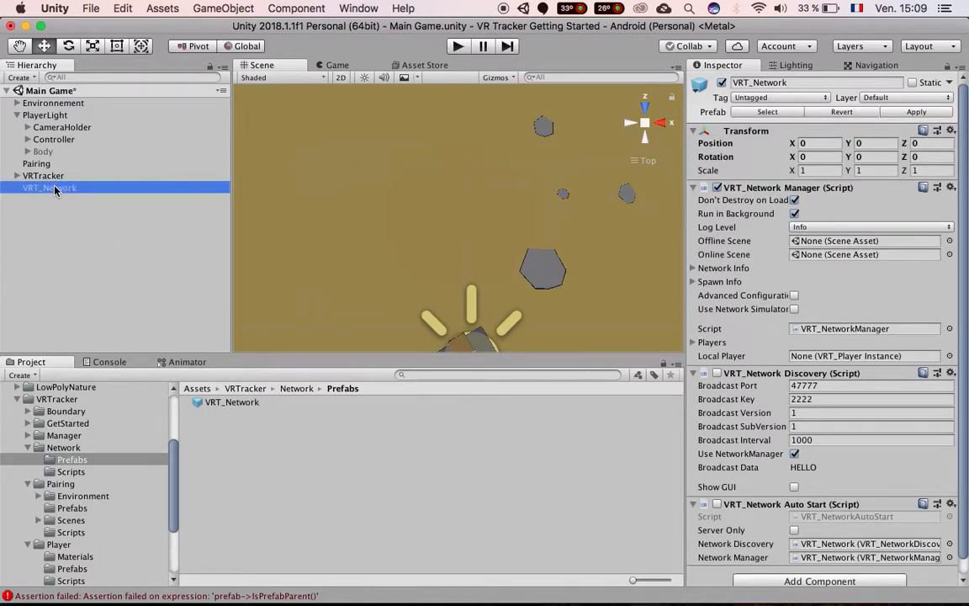
Collapse VRT_Network's Discovery and Auto Start components and set the network manager's Online Scene to Main Game.
{"action": "left_click", "coordinate": [694, 374]}
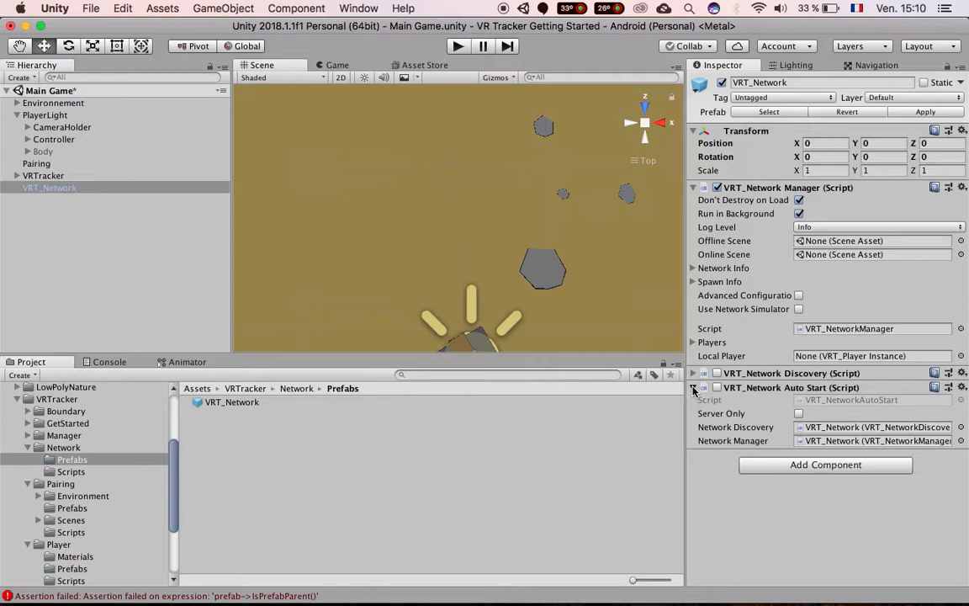
{"action": "left_click", "coordinate": [695, 388]}
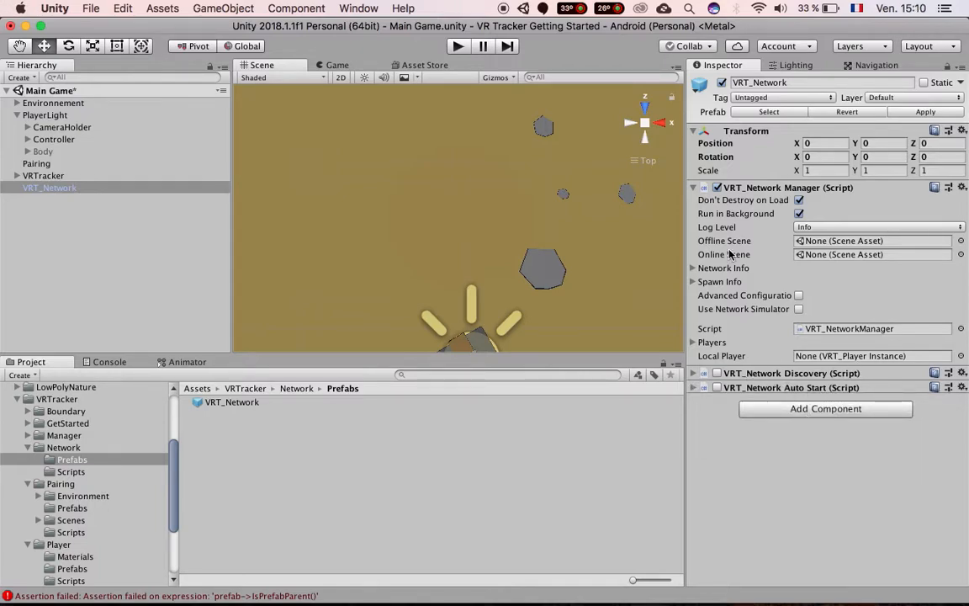
{"action": "mouse_move", "coordinate": [730, 254]}
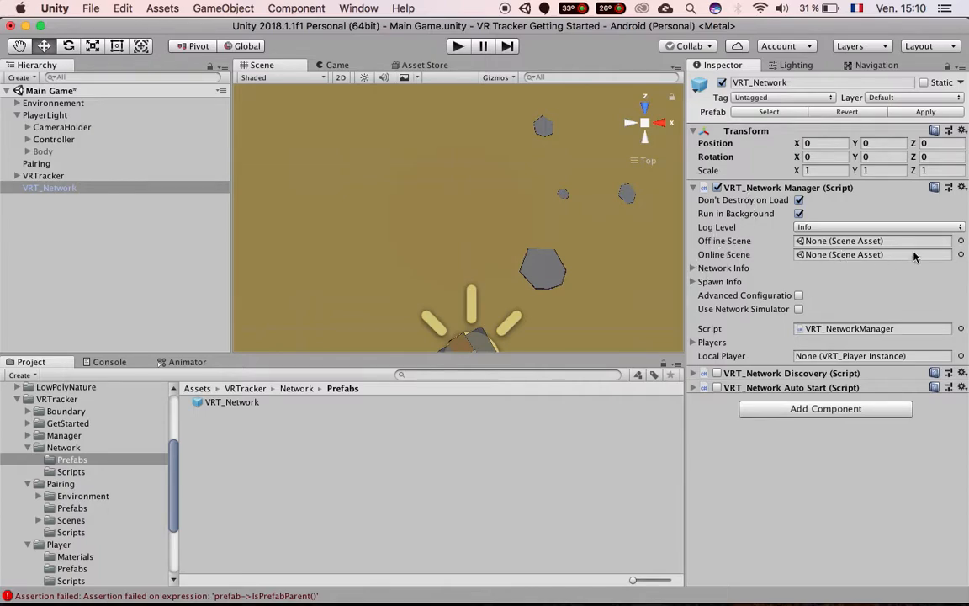
{"action": "left_click", "coordinate": [961, 240]}
{"action": "type", "text": "main"}
{"action": "key", "text": "Down"}
{"action": "key", "text": "Return"}
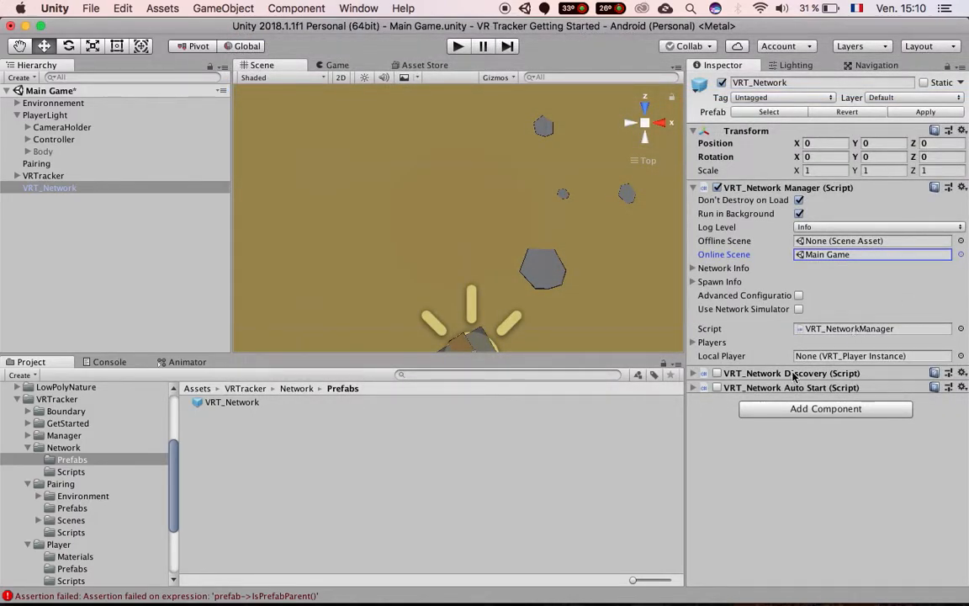
Examine the Player Prefab setting in VRT_Network's Spawn Info, and look over the PlayerLight object and its children in the hierarchy.
{"action": "left_click", "coordinate": [693, 282]}
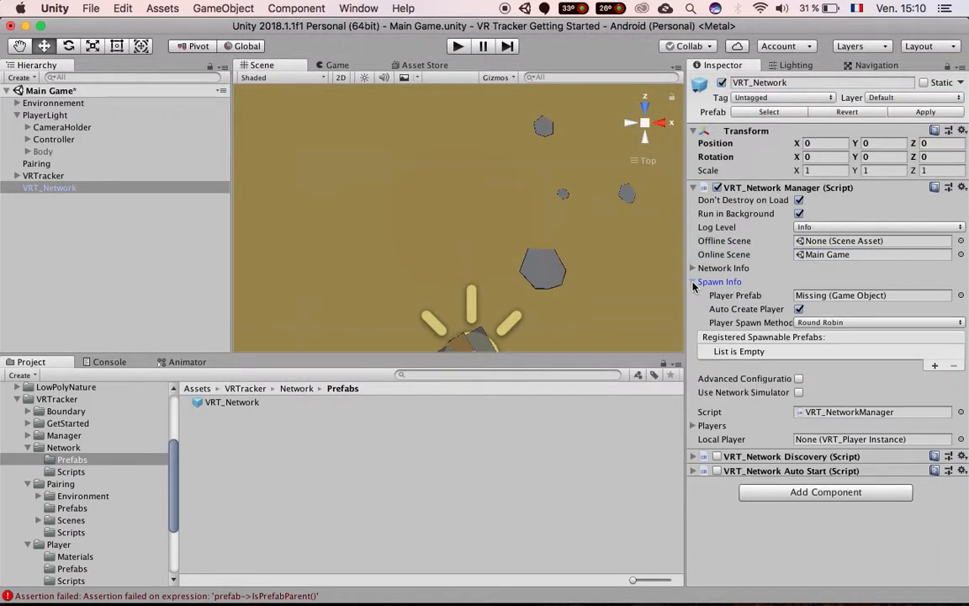
{"action": "left_click", "coordinate": [837, 295]}
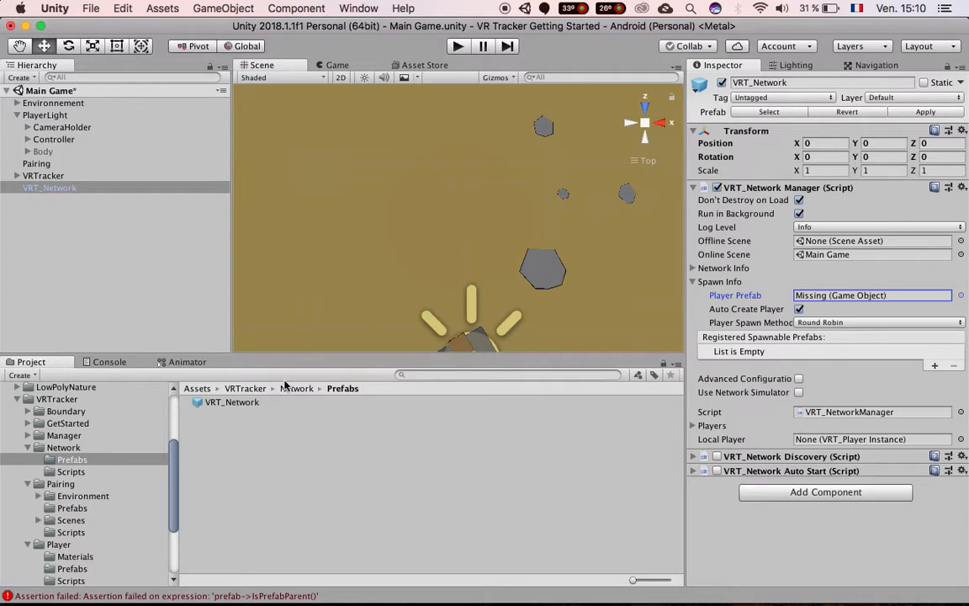
{"action": "left_click", "coordinate": [46, 114]}
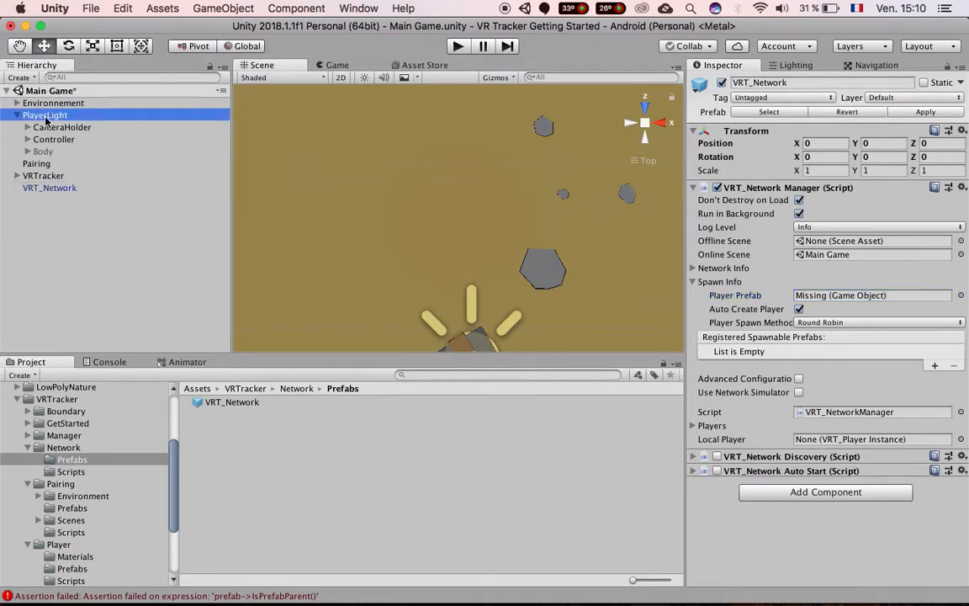
{"action": "key", "text": "Down"}
{"action": "key", "text": "Down"}
{"action": "key", "text": "Up"}
{"action": "key", "text": "Up"}
{"action": "key", "text": "Left"}
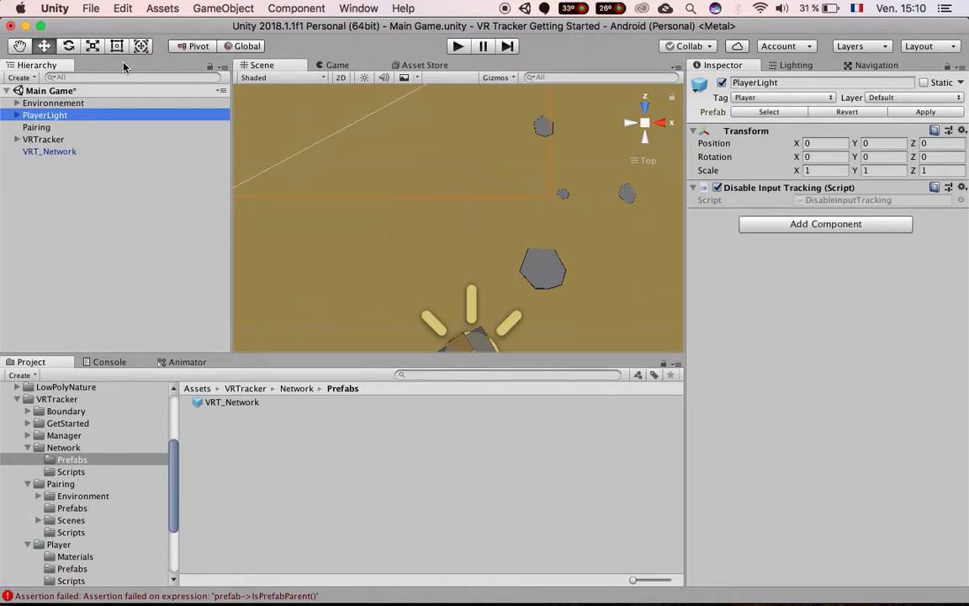
Add the PlayerLightNetworked prefab from the VRTracker Player prefabs folder to the scene hierarchy.
{"action": "left_click", "coordinate": [28, 448]}
{"action": "left_click", "coordinate": [28, 460]}
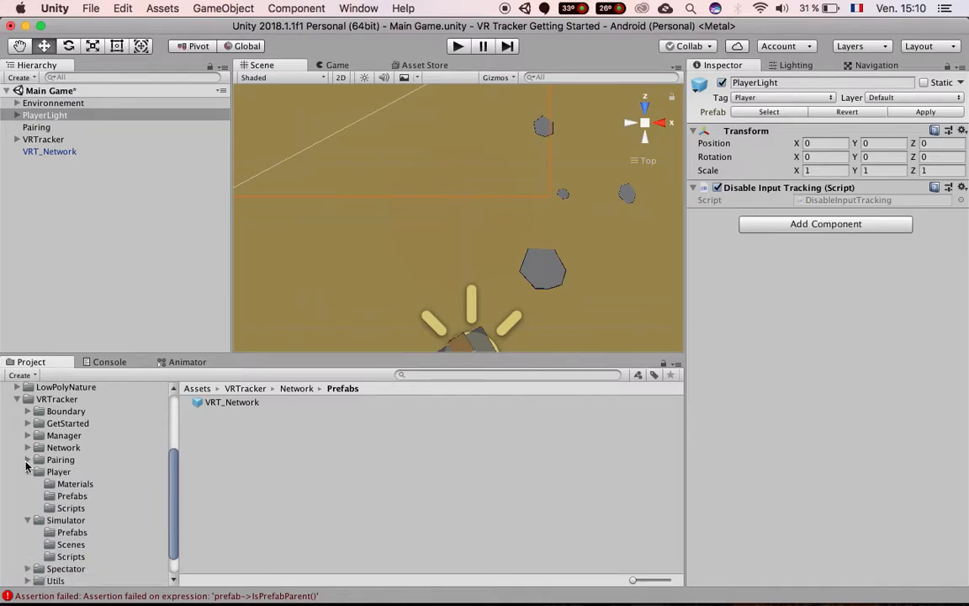
{"action": "left_click", "coordinate": [67, 497]}
{"action": "left_click", "coordinate": [263, 428]}
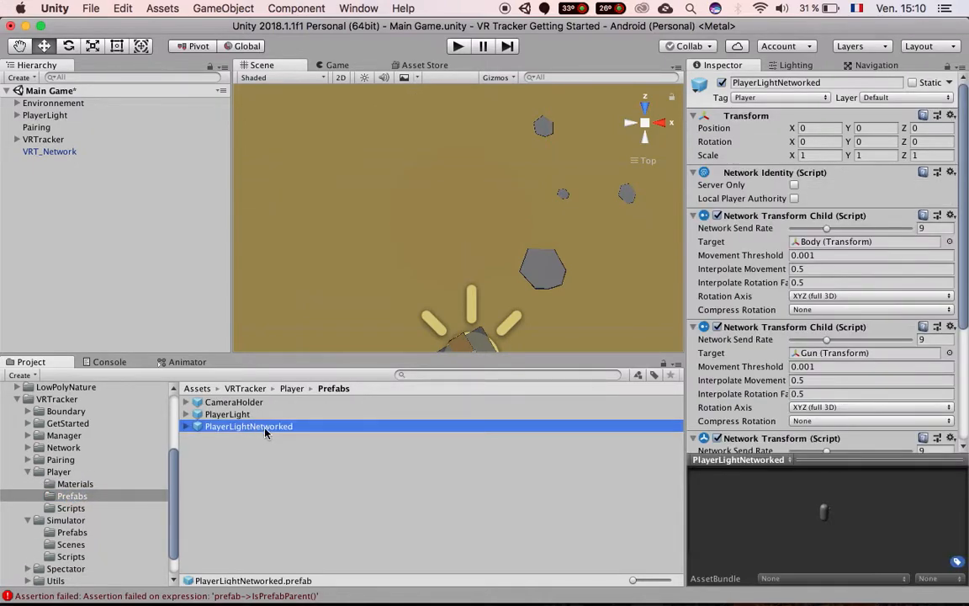
{"action": "left_click_drag", "start_coordinate": [210, 373], "coordinate": [71, 178]}
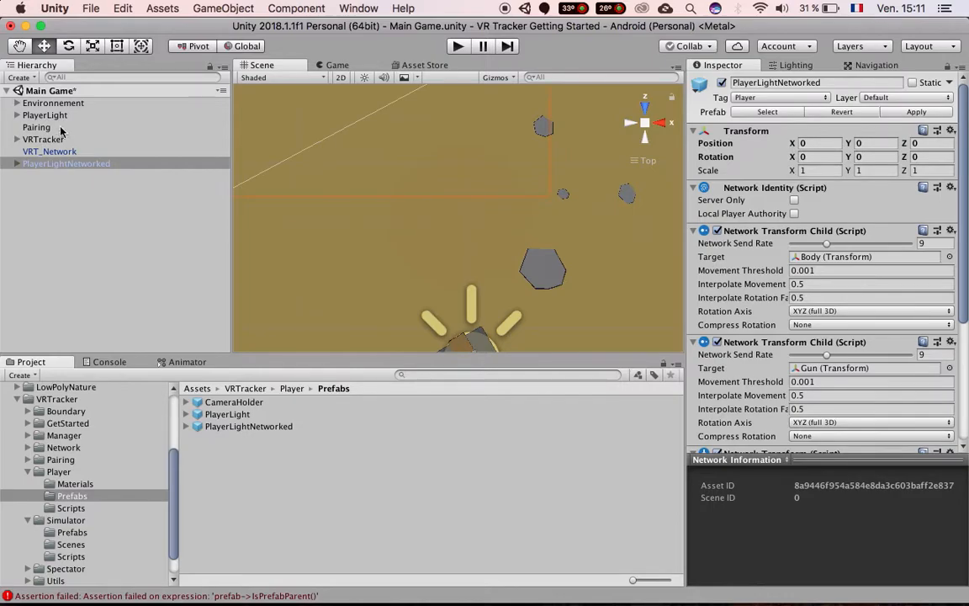
Deactivate the PlayerLight object in the scene and select PlayerLightNetworked.
{"action": "left_click", "coordinate": [45, 115]}
{"action": "left_click", "coordinate": [722, 83]}
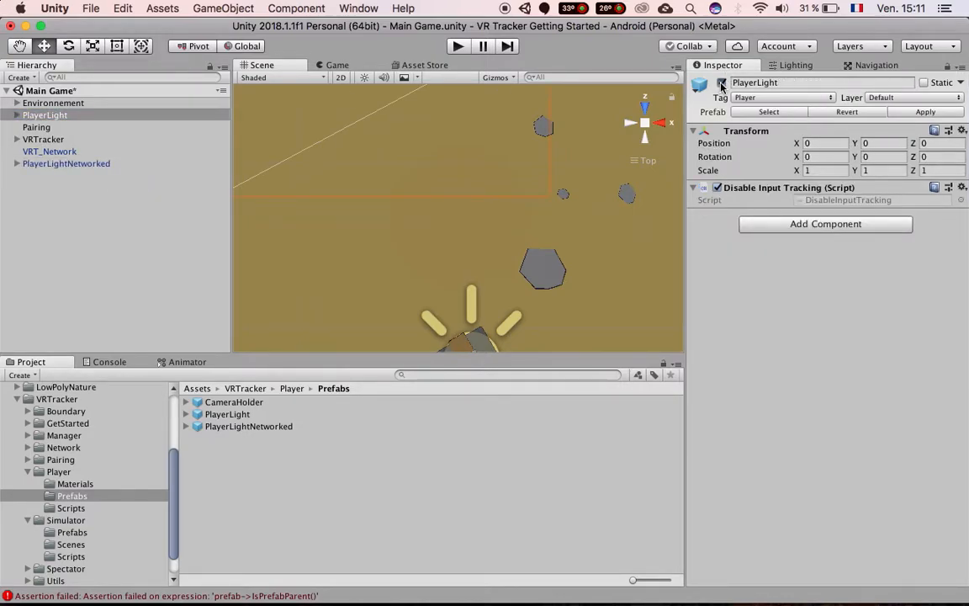
{"action": "left_click", "coordinate": [42, 164]}
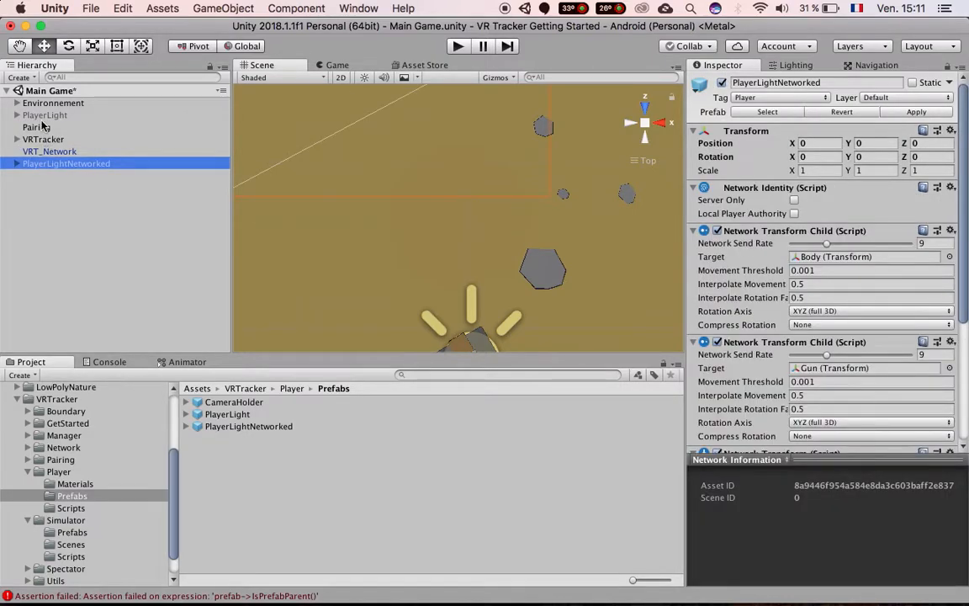
Compare the children of PlayerLight and PlayerLightNetworked, and examine the latter's Network Identity, Network Transform Child and Network Transform components.
{"action": "left_click", "coordinate": [17, 115]}
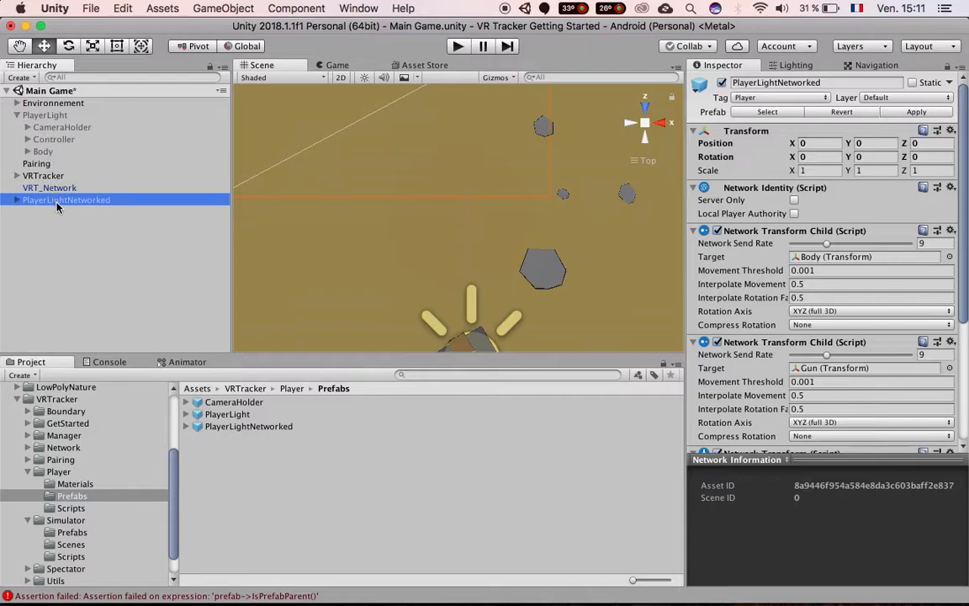
{"action": "left_click", "coordinate": [16, 200]}
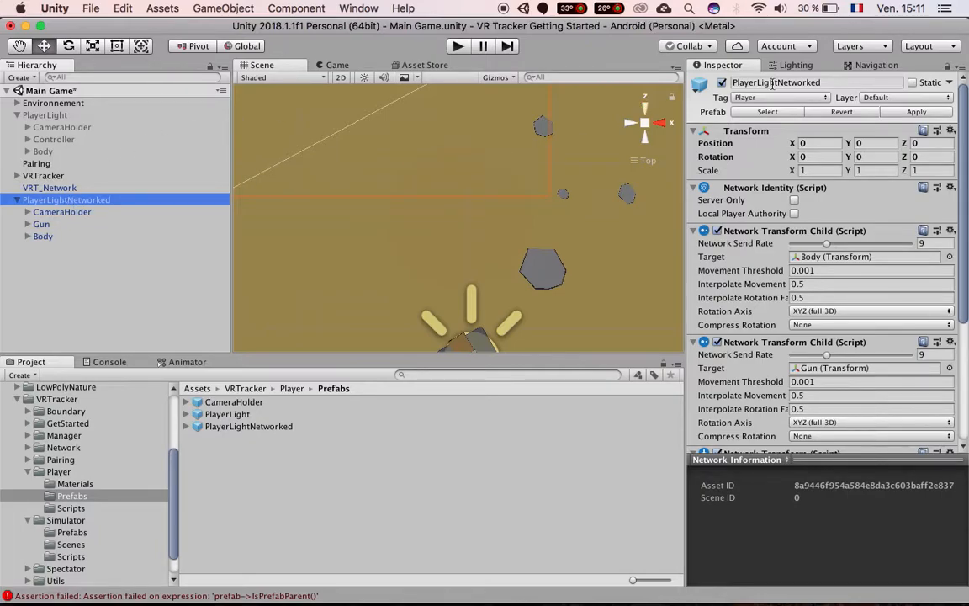
{"action": "scroll", "coordinate": [757, 239], "scroll_direction": "down", "scroll_amount": 5}
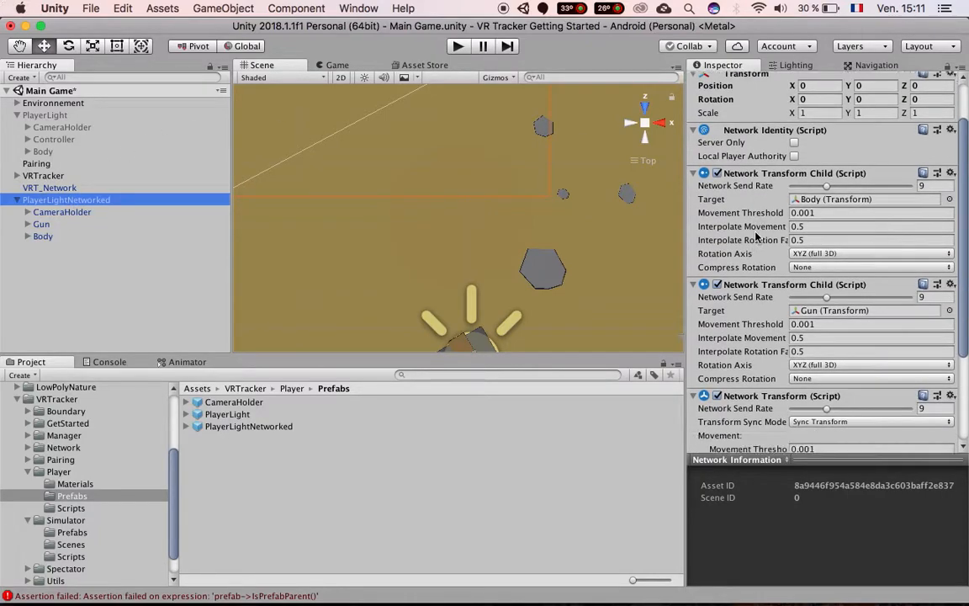
{"action": "scroll", "coordinate": [750, 252], "scroll_direction": "up", "scroll_amount": 5}
{"action": "scroll", "coordinate": [749, 261], "scroll_direction": "down", "scroll_amount": 2}
{"action": "scroll", "coordinate": [761, 249], "scroll_direction": "up", "scroll_amount": 2}
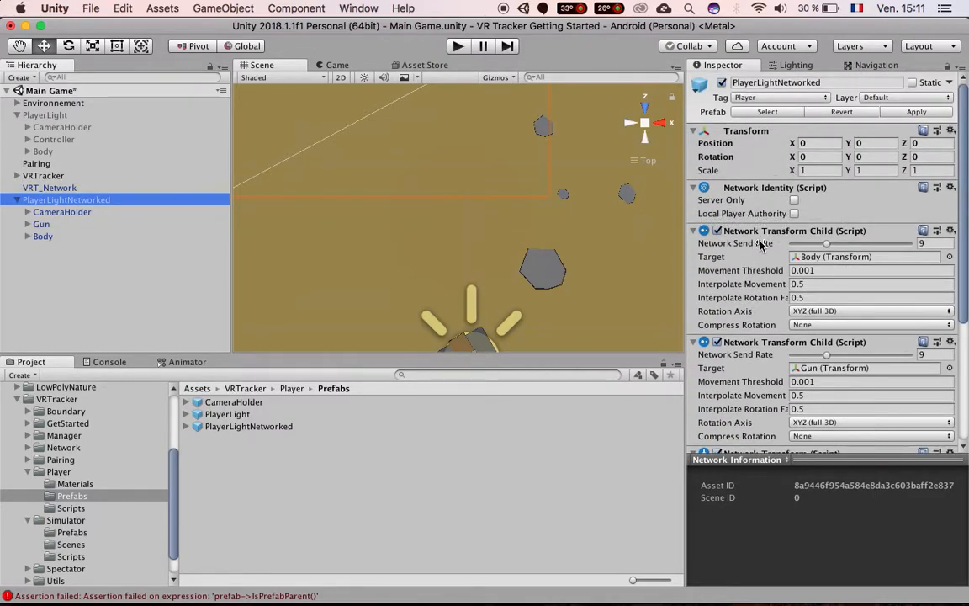
{"action": "scroll", "coordinate": [774, 240], "scroll_direction": "down", "scroll_amount": 5}
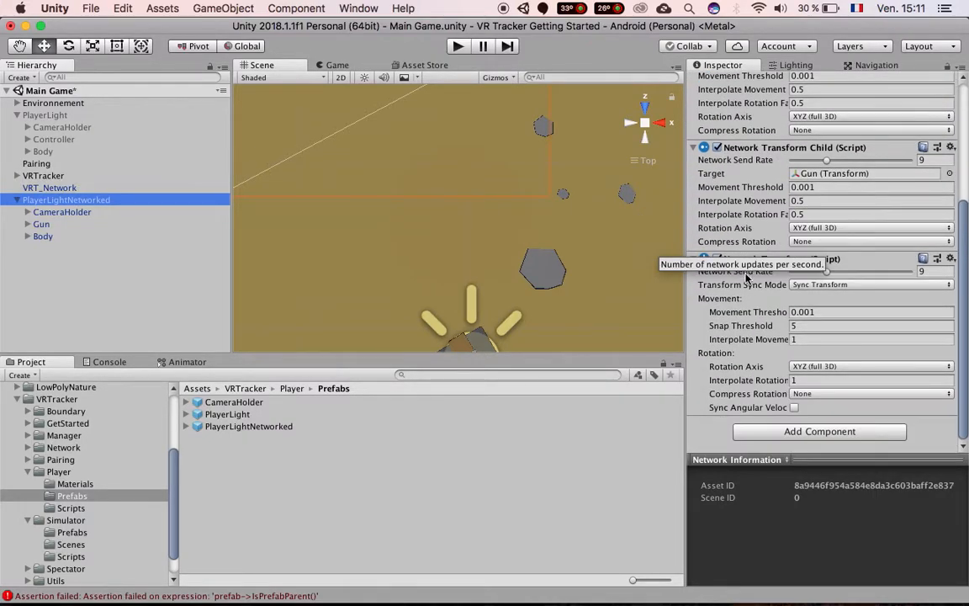
{"action": "scroll", "coordinate": [755, 328], "scroll_direction": "up", "scroll_amount": 3}
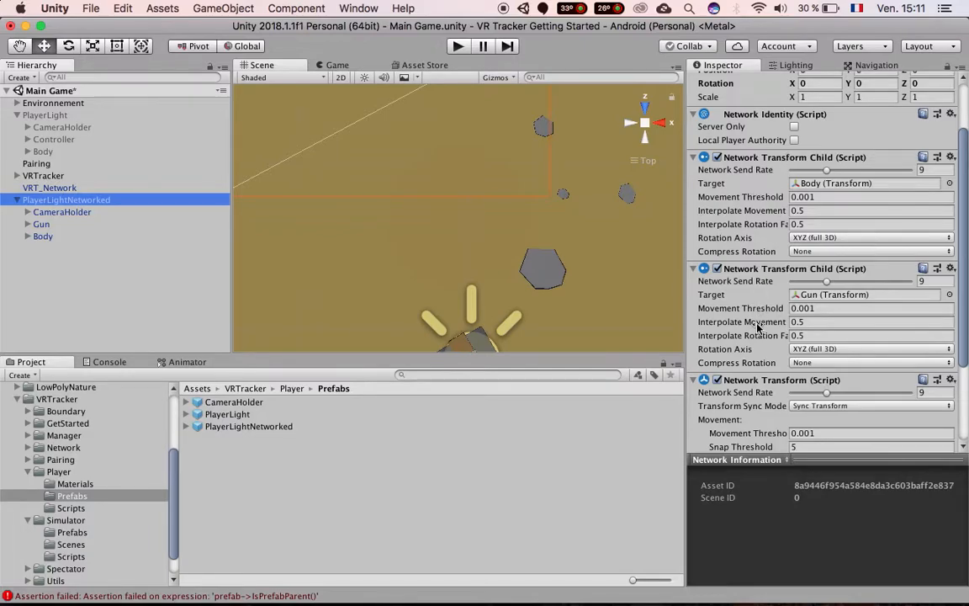
{"action": "scroll", "coordinate": [688, 291], "scroll_direction": "down", "scroll_amount": 1}
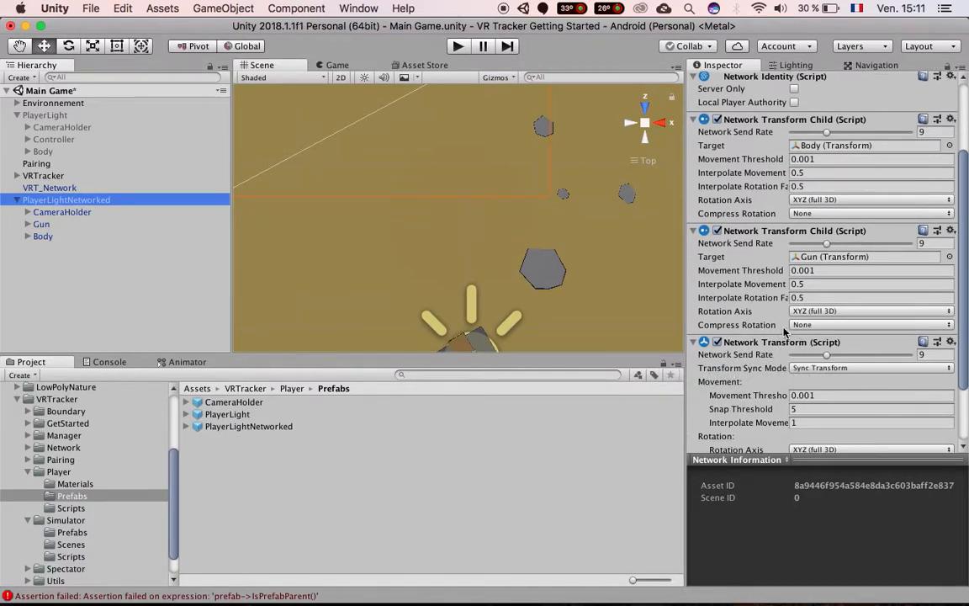
{"action": "scroll", "coordinate": [710, 301], "scroll_direction": "down", "scroll_amount": 2}
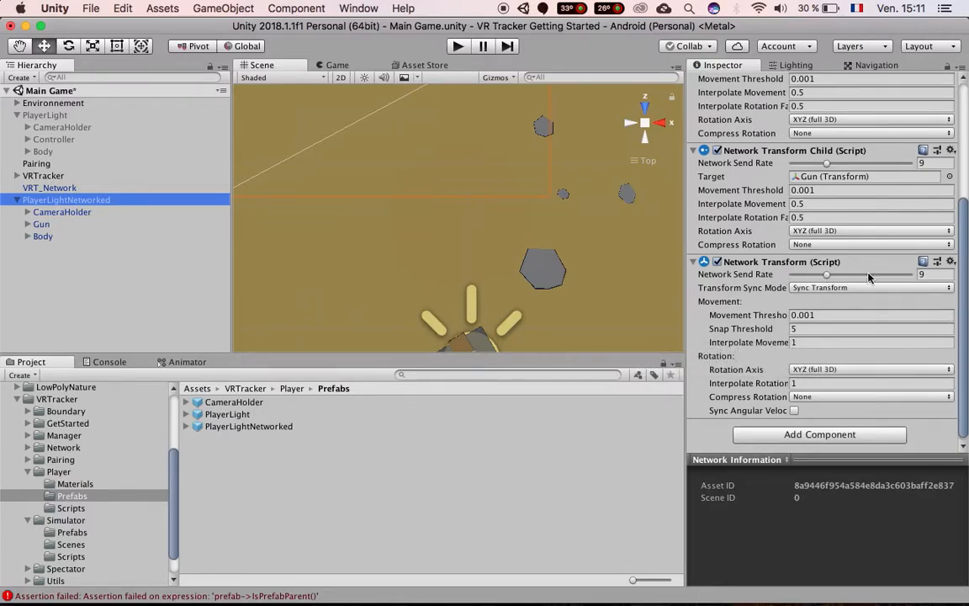
{"action": "left_click", "coordinate": [830, 276]}
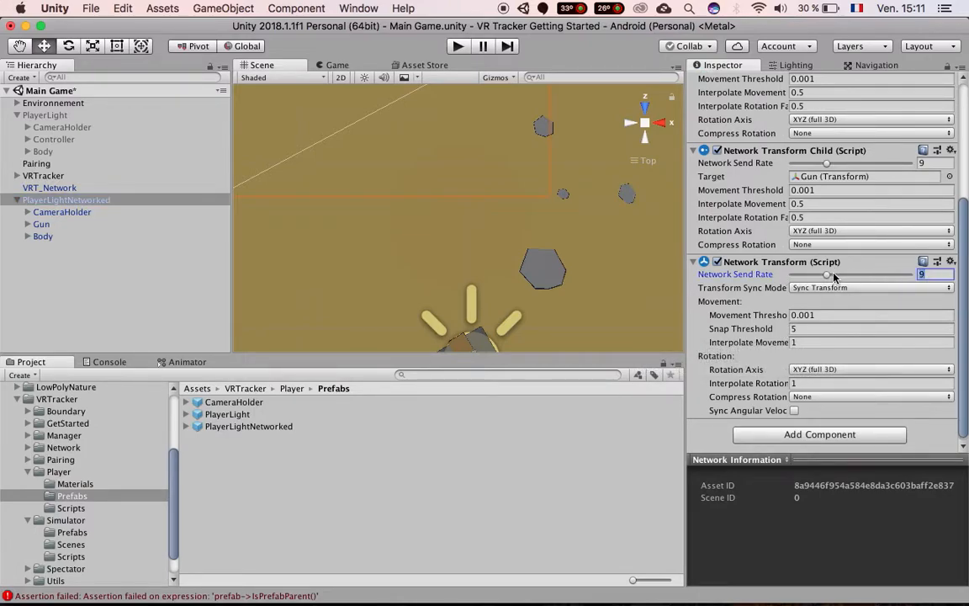
{"action": "scroll", "coordinate": [719, 307], "scroll_direction": "up", "scroll_amount": 2}
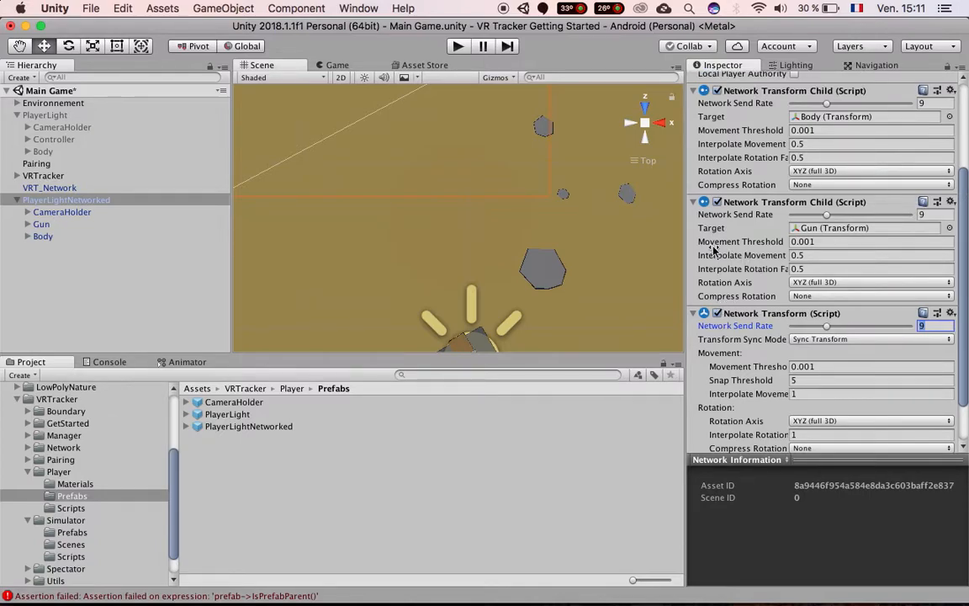
{"action": "mouse_move", "coordinate": [713, 250]}
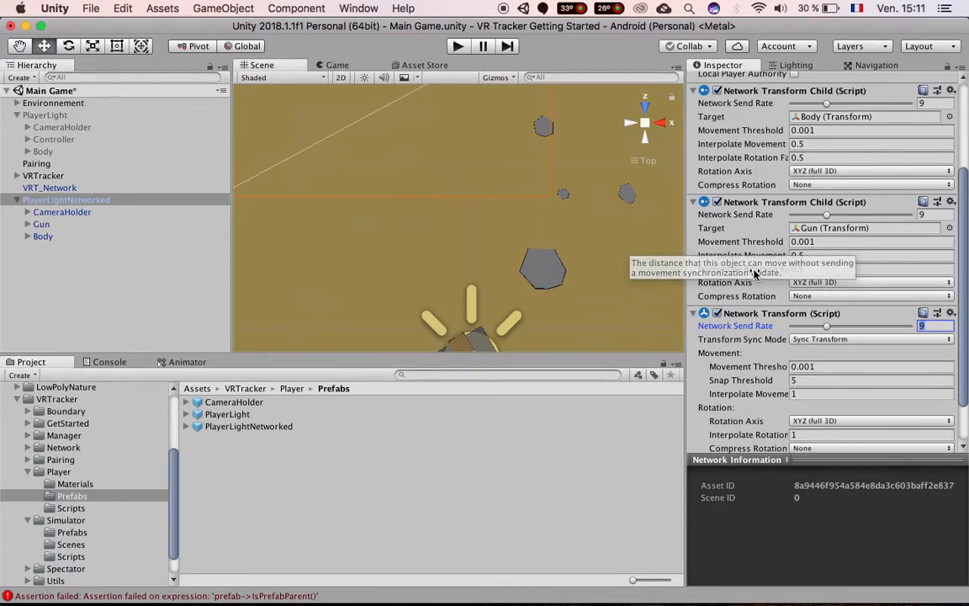
{"action": "scroll", "coordinate": [715, 252], "scroll_direction": "up", "scroll_amount": 2}
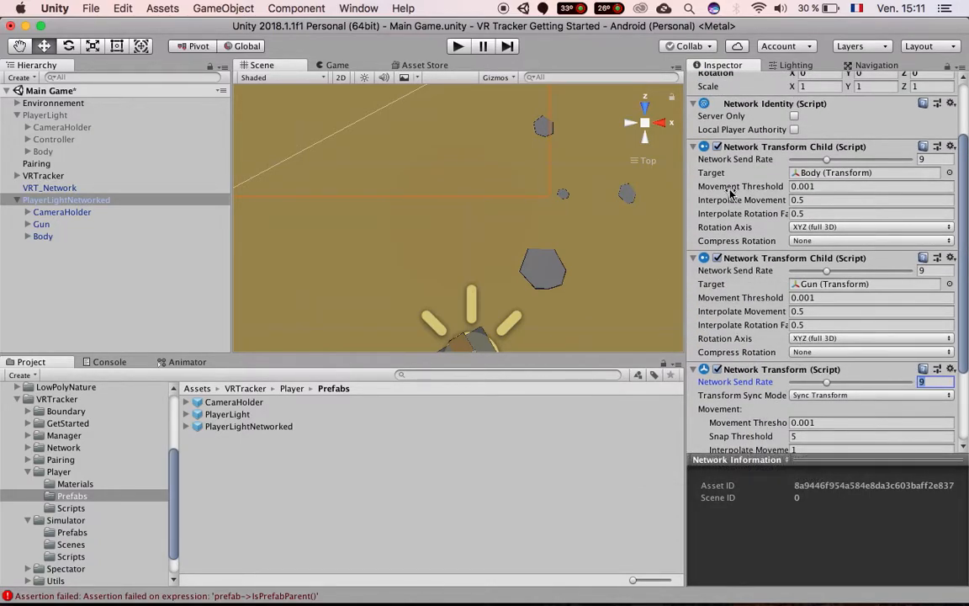
Examine the component settings of PlayerLightNetworked's CameraHolder, Gun and Body children.
{"action": "left_click", "coordinate": [67, 210]}
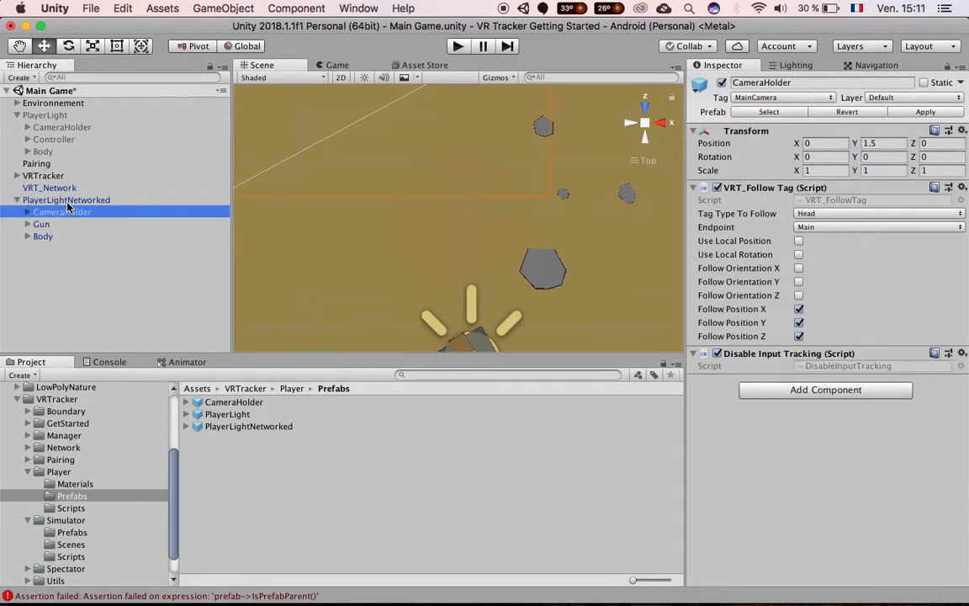
{"action": "key", "text": "Down"}
{"action": "key", "text": "Down"}
{"action": "key", "text": "Right"}
{"action": "key", "text": "Down"}
{"action": "key", "text": "Up"}
{"action": "key", "text": "Up"}
{"action": "key", "text": "Down"}
{"action": "key", "text": "Left"}
{"action": "key", "text": "Up"}
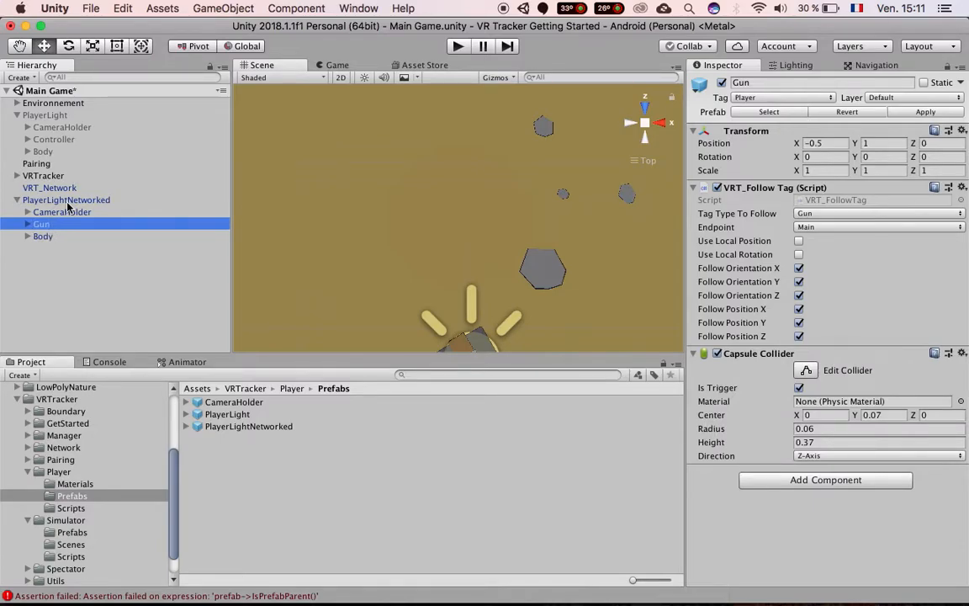
{"action": "key", "text": "Up"}
{"action": "key", "text": "Up"}
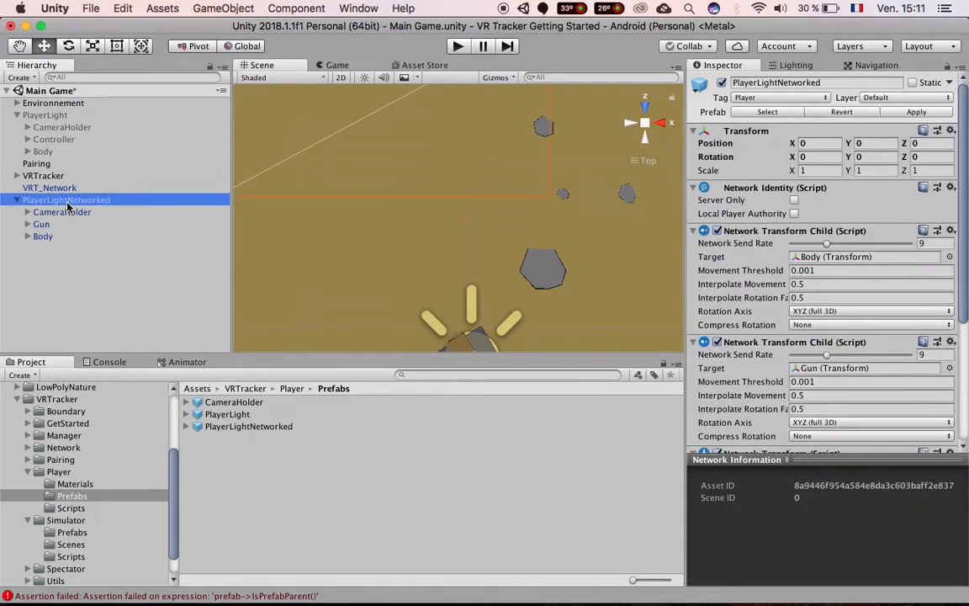
Assign the Body child as Target of PlayerLightNetworked's first Network Transform Child component, and collapse PlayerLightNetworked in the hierarchy.
{"action": "left_click", "coordinate": [811, 263]}
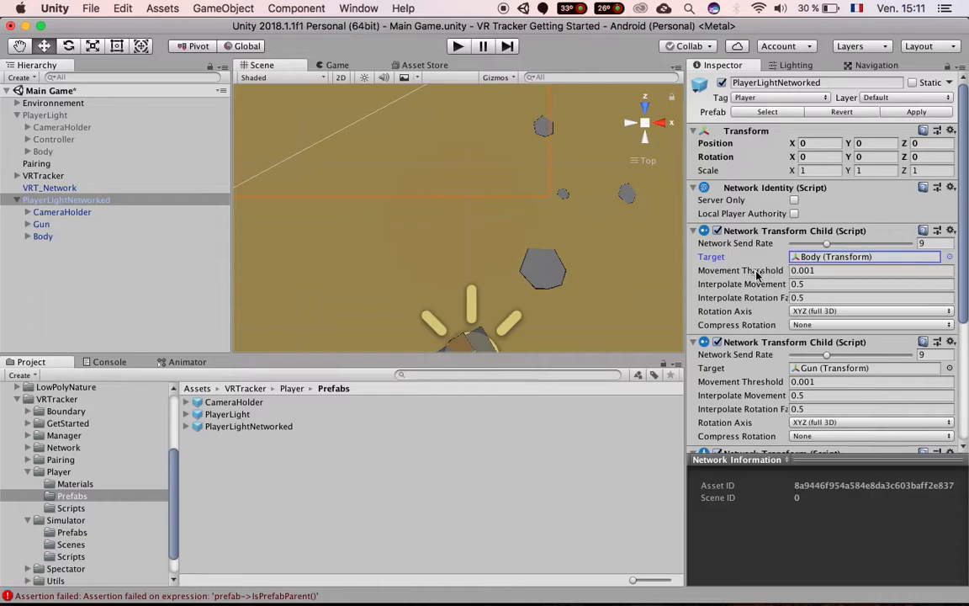
{"action": "scroll", "coordinate": [813, 256], "scroll_direction": "down", "scroll_amount": 1}
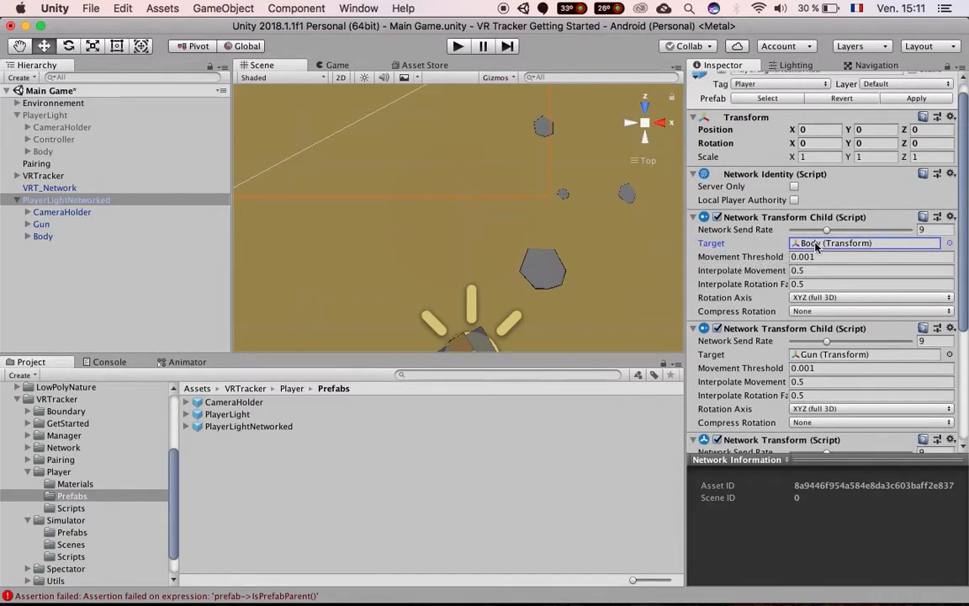
{"action": "left_click_drag", "start_coordinate": [40, 235], "coordinate": [835, 248]}
{"action": "scroll", "coordinate": [808, 244], "scroll_direction": "down", "scroll_amount": 4}
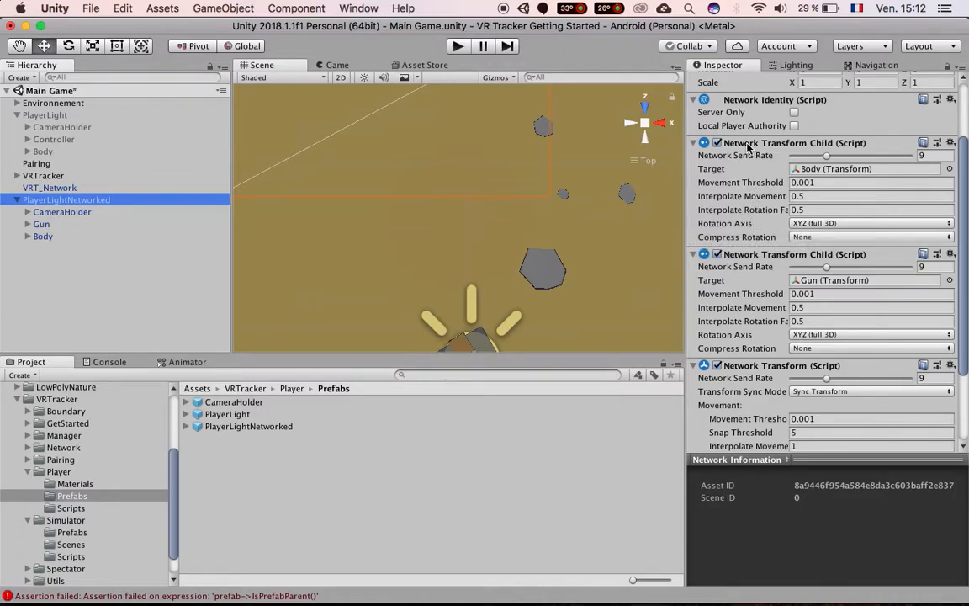
{"action": "left_click", "coordinate": [16, 200]}
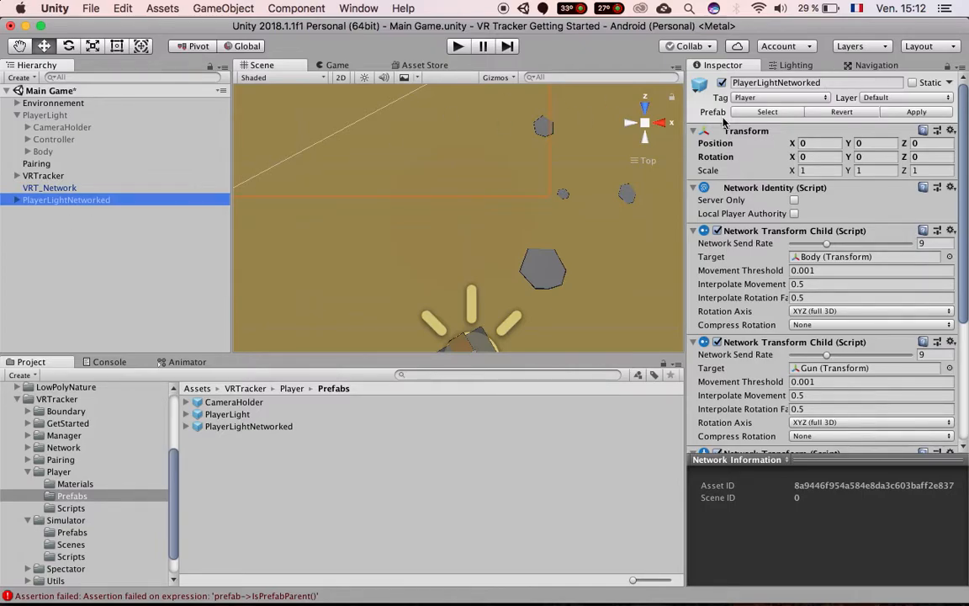
Rename the PlayerLightNetworked object in the scene to MyNewNetworkPlayer.
{"action": "left_click", "coordinate": [820, 83]}
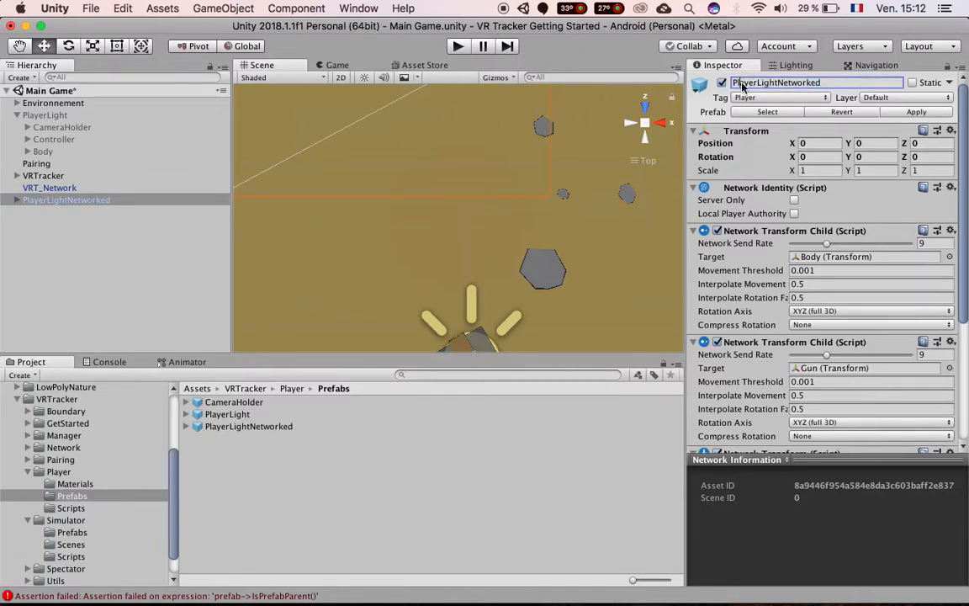
{"action": "type", "text": "MyNewNetworkPl"}
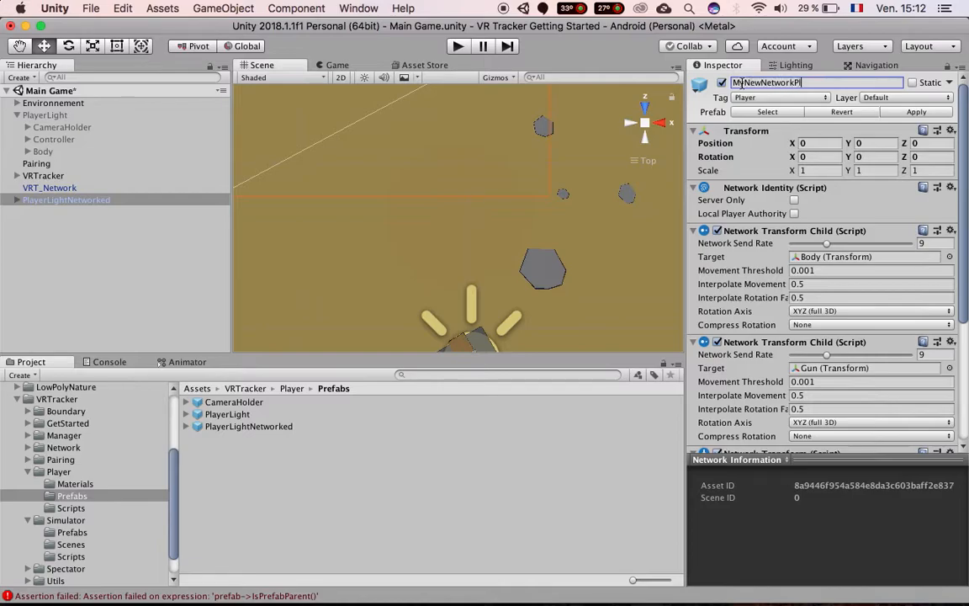
{"action": "type", "text": "ayer"}
Delete the Body child from MyNewNetworkPlayer.
{"action": "left_click", "coordinate": [17, 199]}
{"action": "left_click", "coordinate": [44, 236]}
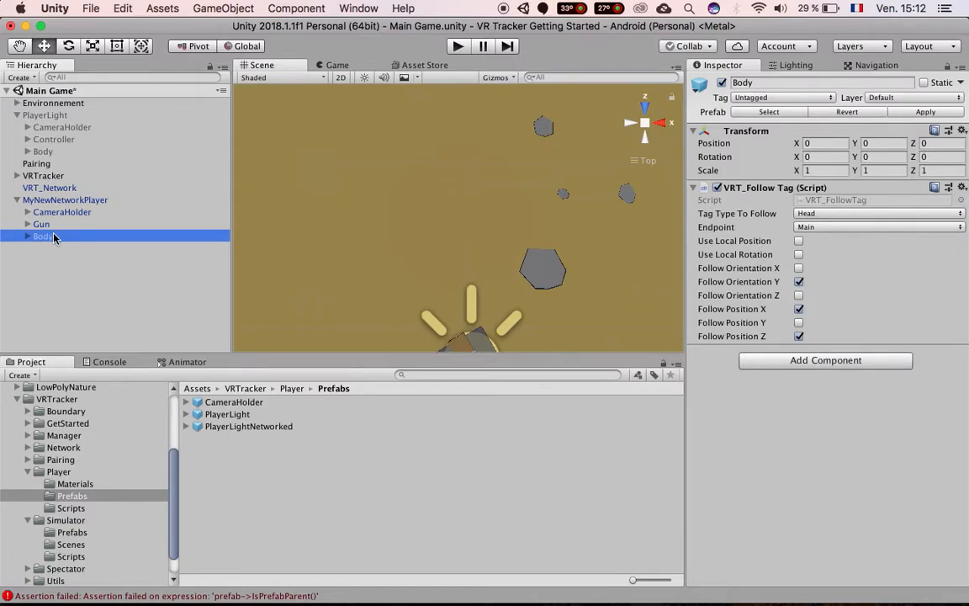
{"action": "key", "text": "super+BackSpace"}
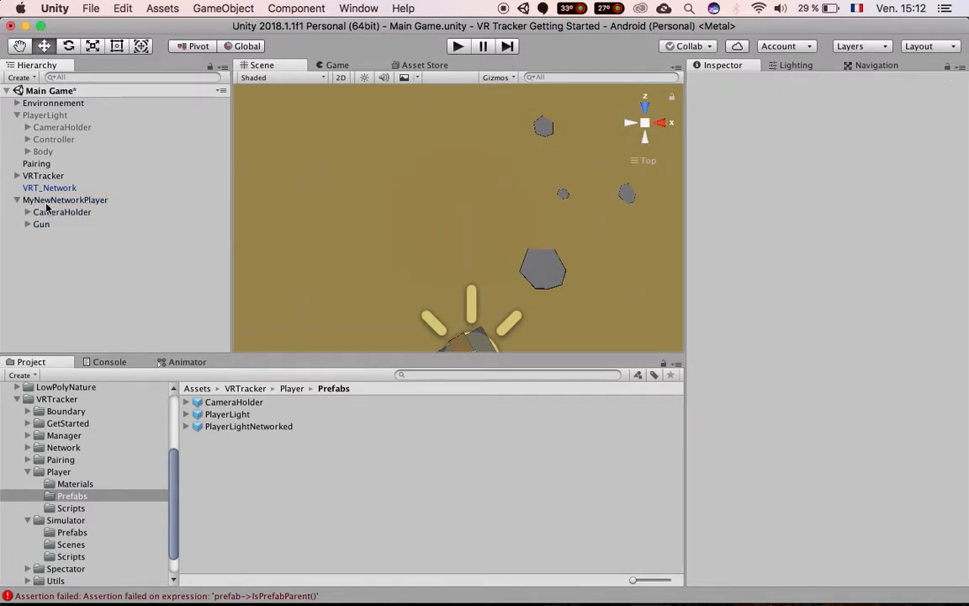
Assign the CameraHolder child as Target of MyNewNetworkPlayer's first Network Transform Child component.
{"action": "left_click", "coordinate": [48, 200]}
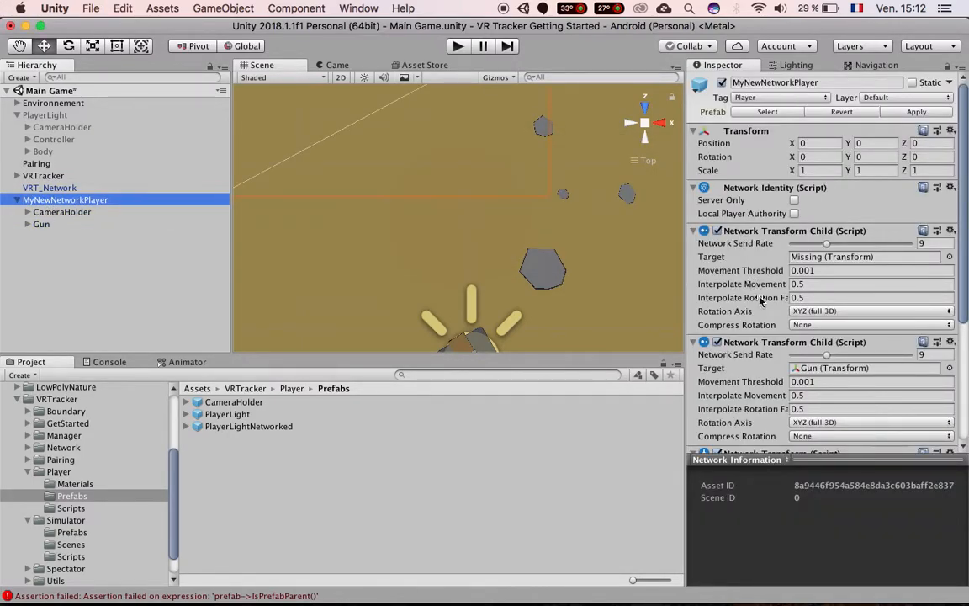
{"action": "scroll", "coordinate": [762, 368], "scroll_direction": "down", "scroll_amount": 3}
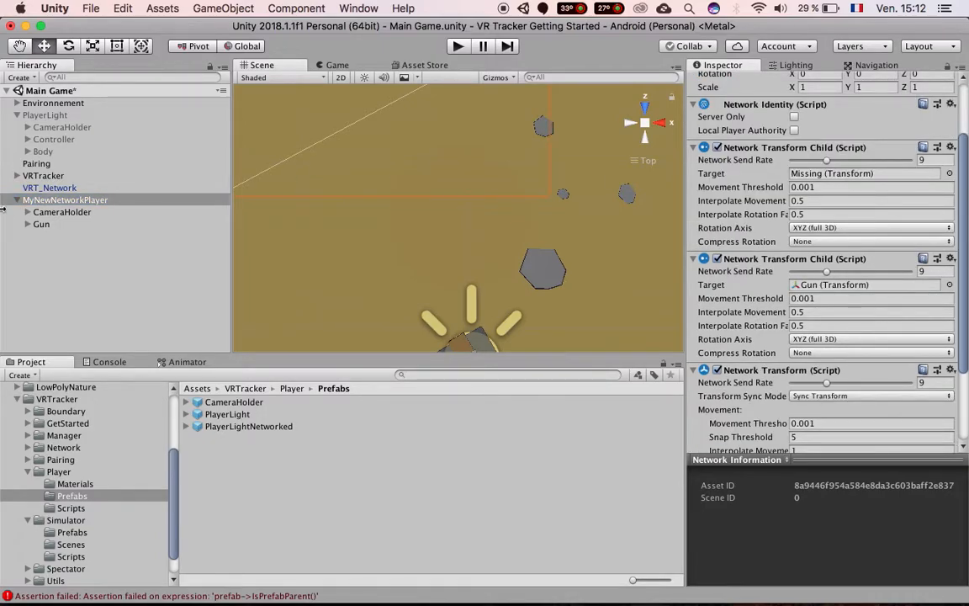
{"action": "left_click_drag", "start_coordinate": [63, 212], "coordinate": [814, 179]}
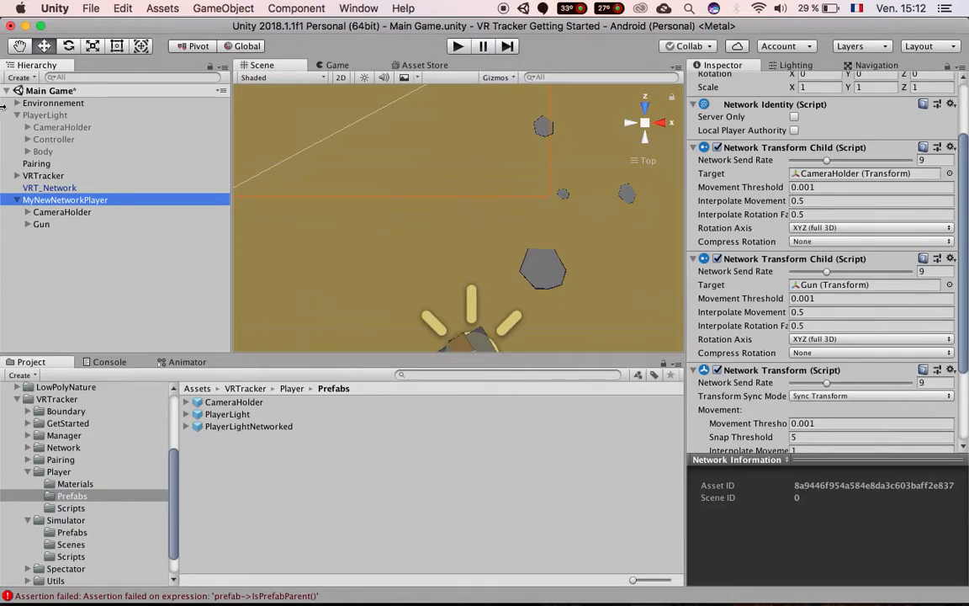
Save MyNewNetworkPlayer as a prefab in the project's Game folder and delete its instance from the scene.
{"action": "left_click_drag", "start_coordinate": [48, 202], "coordinate": [47, 487]}
{"action": "left_click", "coordinate": [343, 406]}
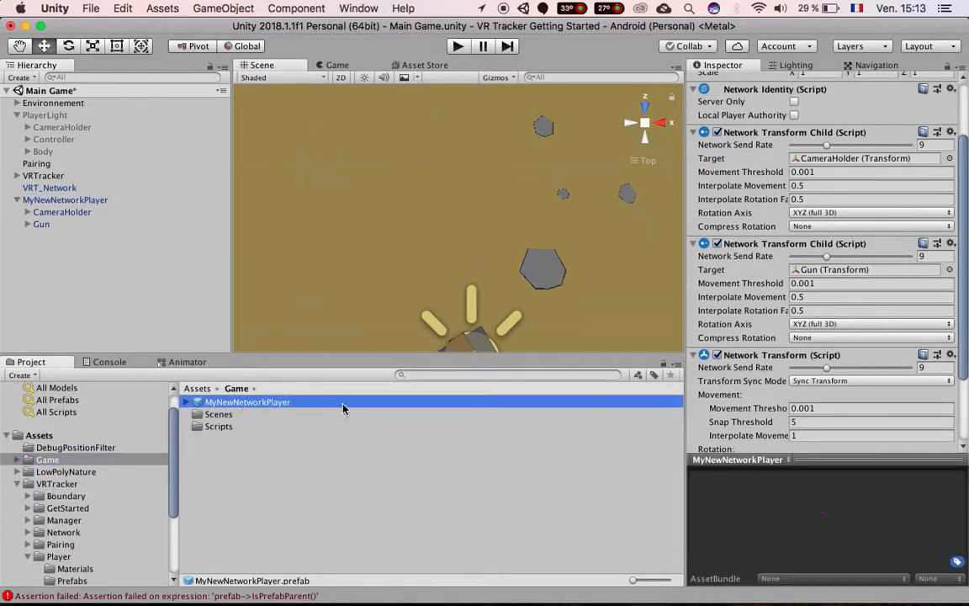
{"action": "left_click", "coordinate": [21, 199]}
{"action": "left_click", "coordinate": [17, 201]}
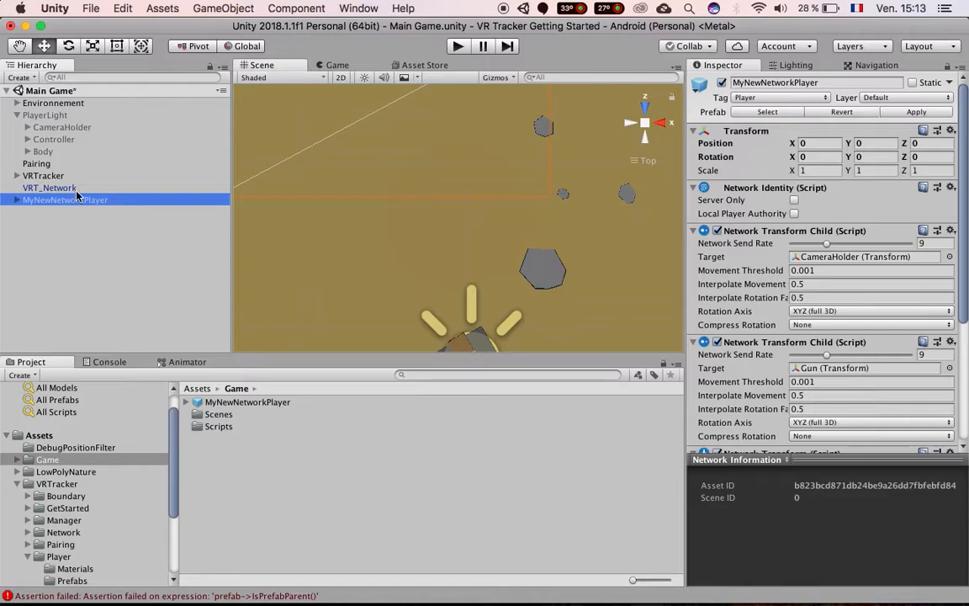
{"action": "key", "text": "super+BackSpace"}
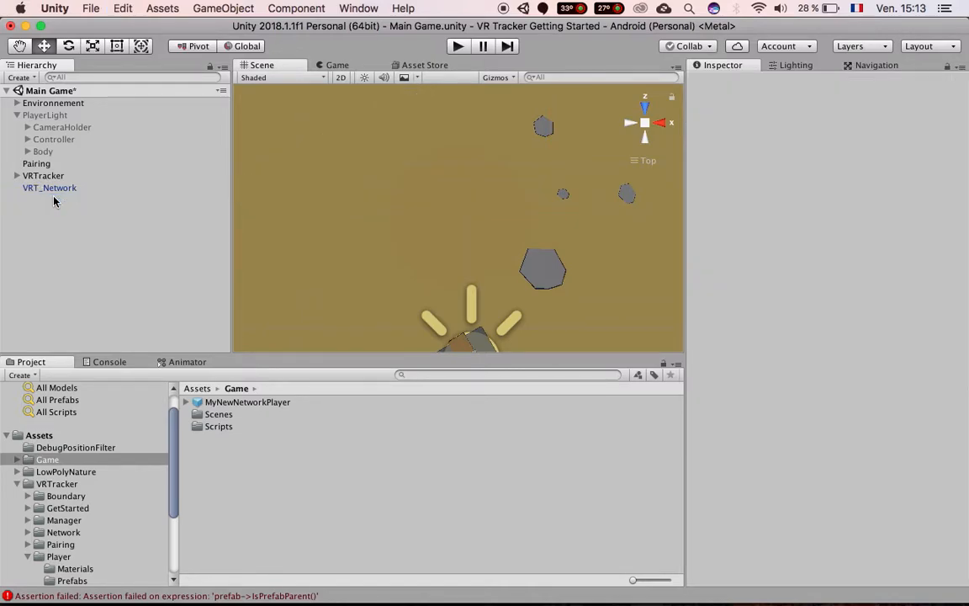
Assign the MyNewNetworkPlayer prefab as Player Prefab in VRT_Network's VRT_Network Manager and review its Network Info settings.
{"action": "left_click", "coordinate": [43, 187]}
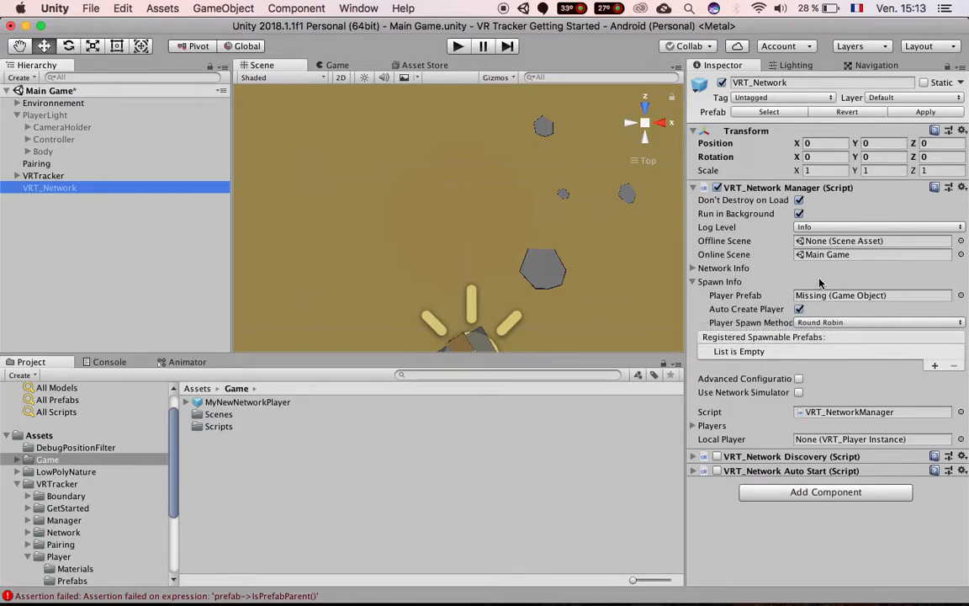
{"action": "left_click_drag", "start_coordinate": [266, 405], "coordinate": [806, 297]}
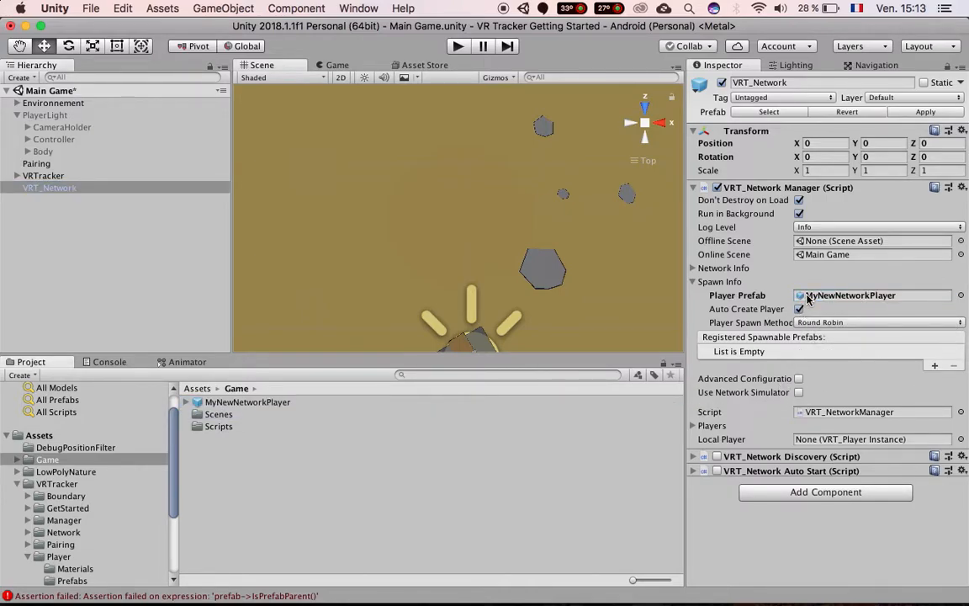
{"action": "left_click", "coordinate": [693, 269]}
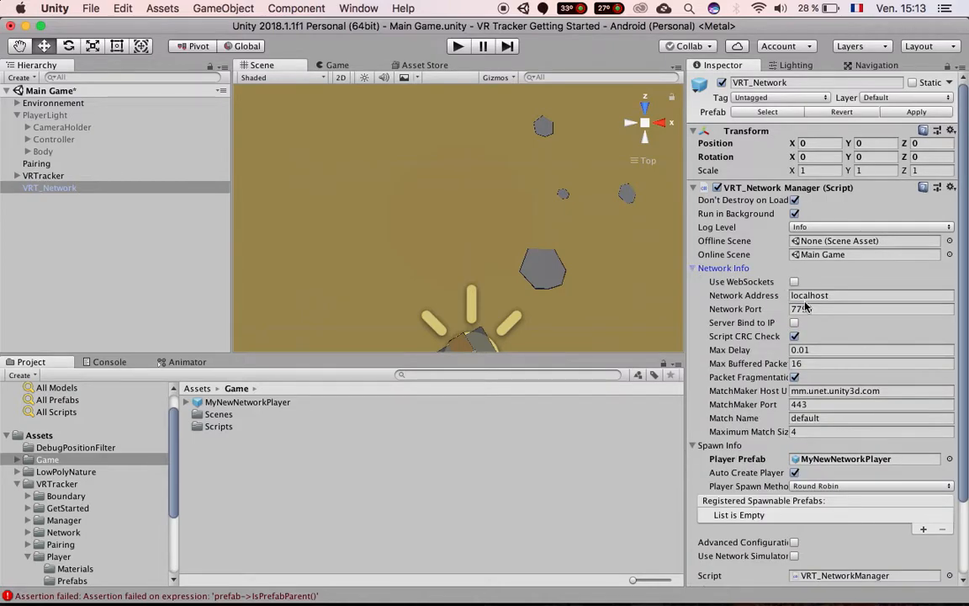
{"action": "left_click", "coordinate": [692, 267]}
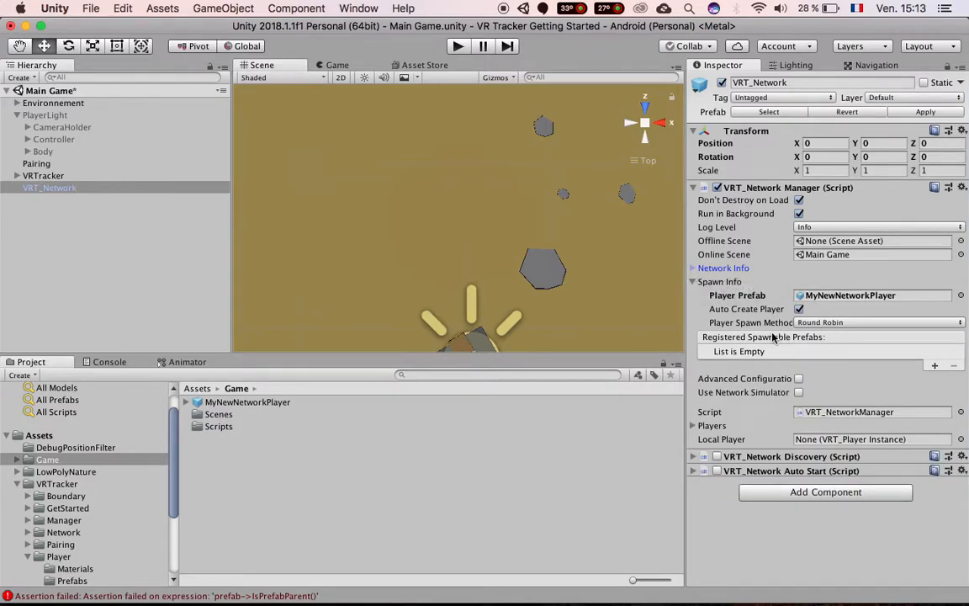
Create a 3D cube at the root of the scene.
{"action": "left_click", "coordinate": [96, 265]}
{"action": "right_click", "coordinate": [96, 260]}
{"action": "mouse_move", "coordinate": [153, 403]}
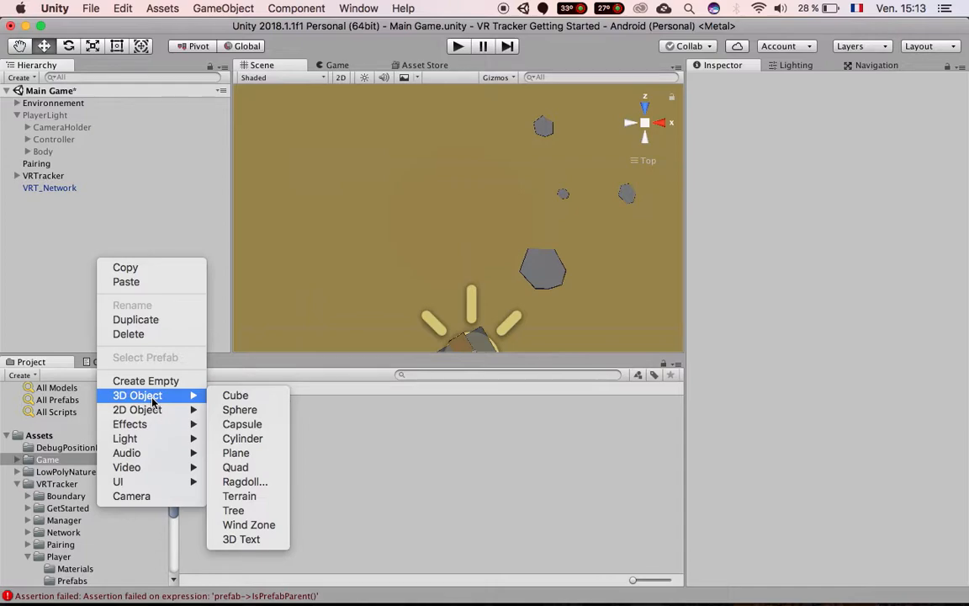
{"action": "left_click", "coordinate": [234, 394]}
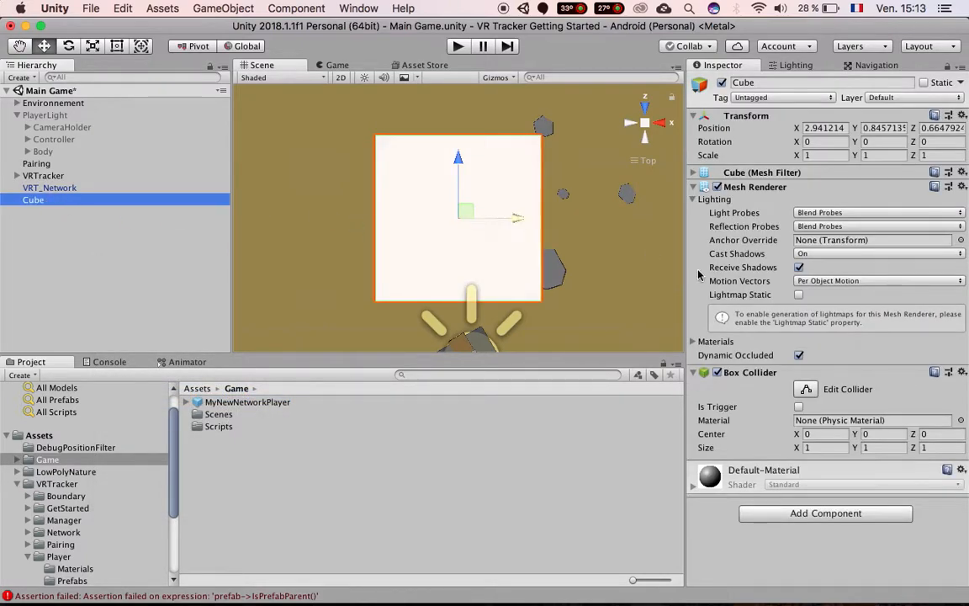
Add a NetworkTransform component to the cube and review the network components' settings.
{"action": "left_click", "coordinate": [791, 514]}
{"action": "type", "text": "net"}
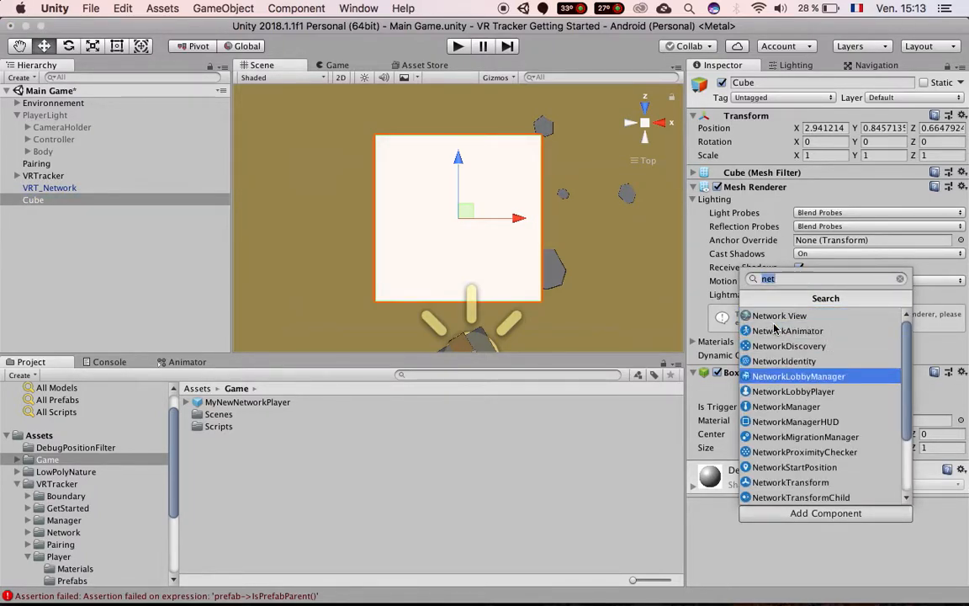
{"action": "scroll", "coordinate": [816, 413], "scroll_direction": "down", "scroll_amount": 2}
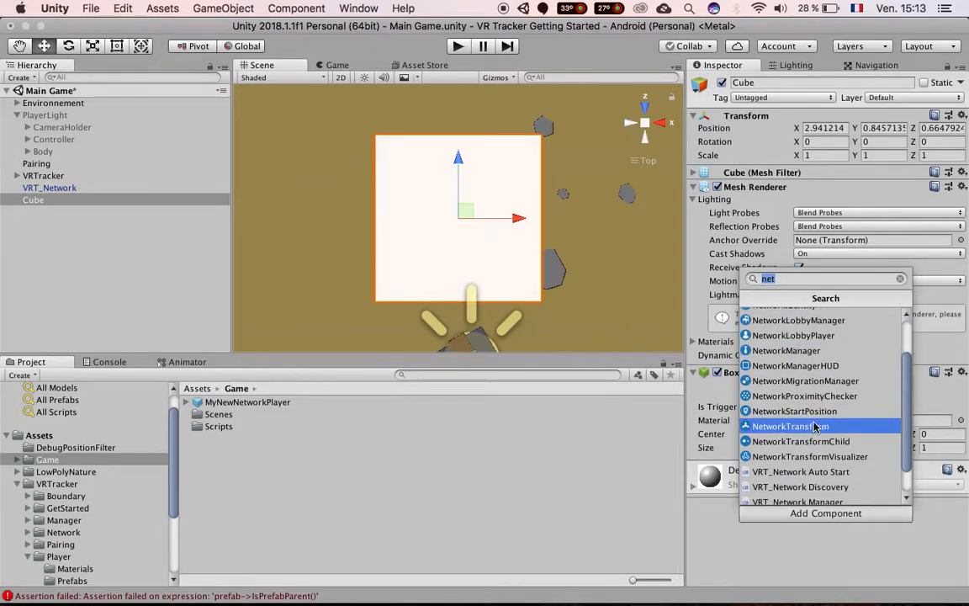
{"action": "scroll", "coordinate": [814, 428], "scroll_direction": "up", "scroll_amount": 2}
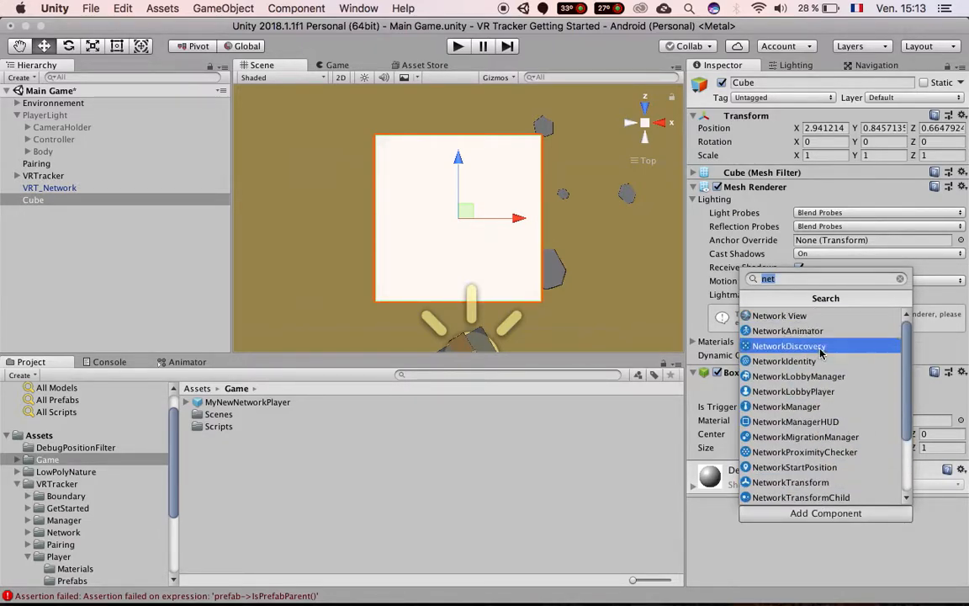
{"action": "left_click", "coordinate": [821, 483]}
{"action": "scroll", "coordinate": [775, 466], "scroll_direction": "down", "scroll_amount": 4}
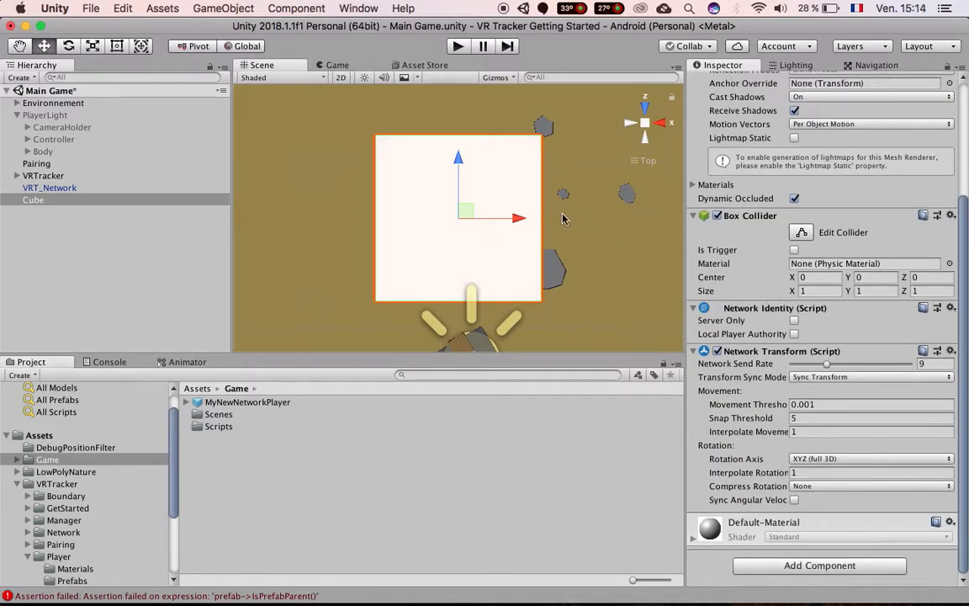
Move the cube along the X axis to about 2.19 and delete it from the scene.
{"action": "left_click_drag", "start_coordinate": [509, 224], "coordinate": [391, 213]}
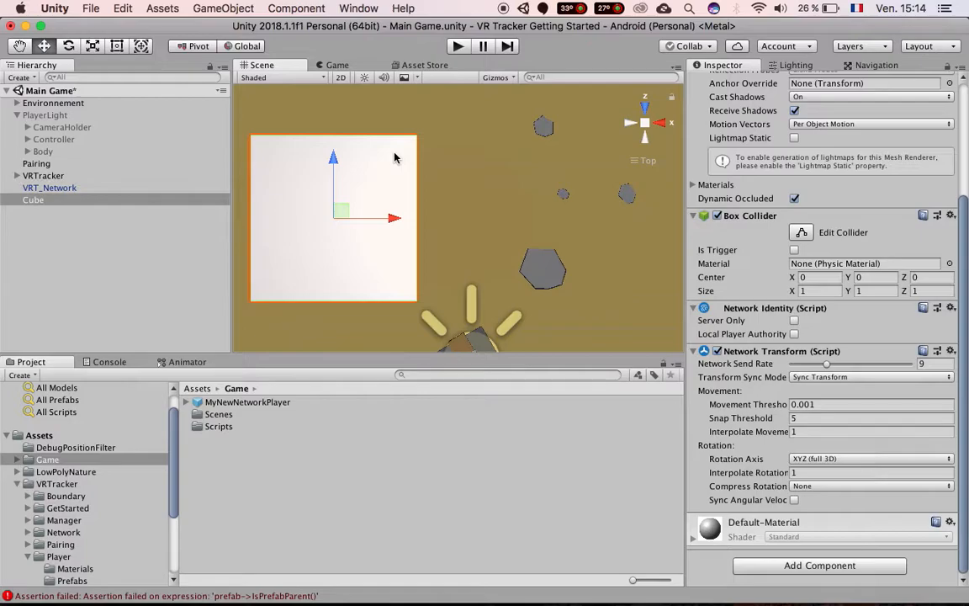
{"action": "left_click", "coordinate": [73, 199]}
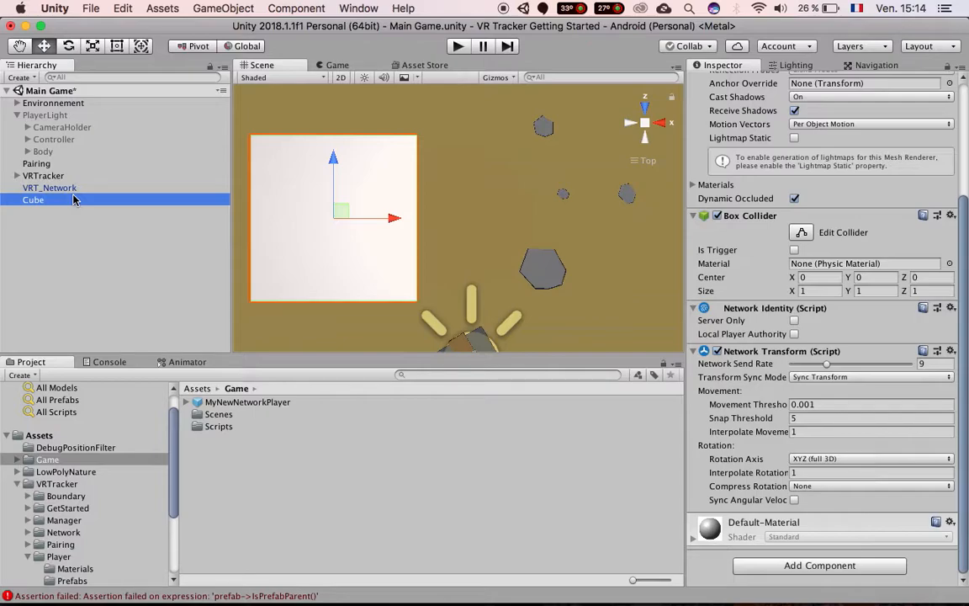
{"action": "scroll", "coordinate": [707, 278], "scroll_direction": "up", "scroll_amount": 5}
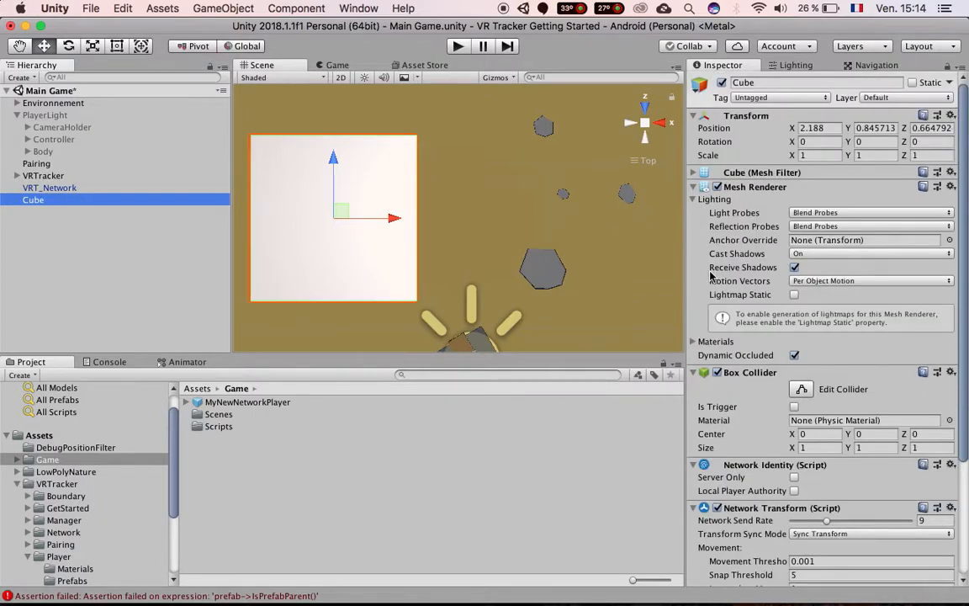
{"action": "key", "text": "super+BackSpace"}
Add an empty entry to VRT_Network's Registered Spawnable Prefabs list and remove it again.
{"action": "left_click", "coordinate": [47, 186]}
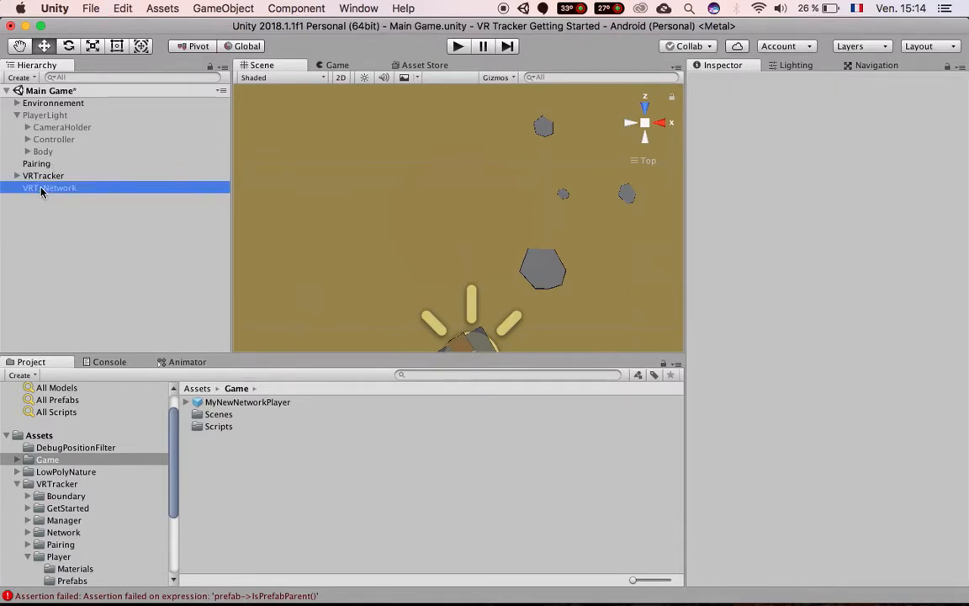
{"action": "left_click", "coordinate": [46, 176]}
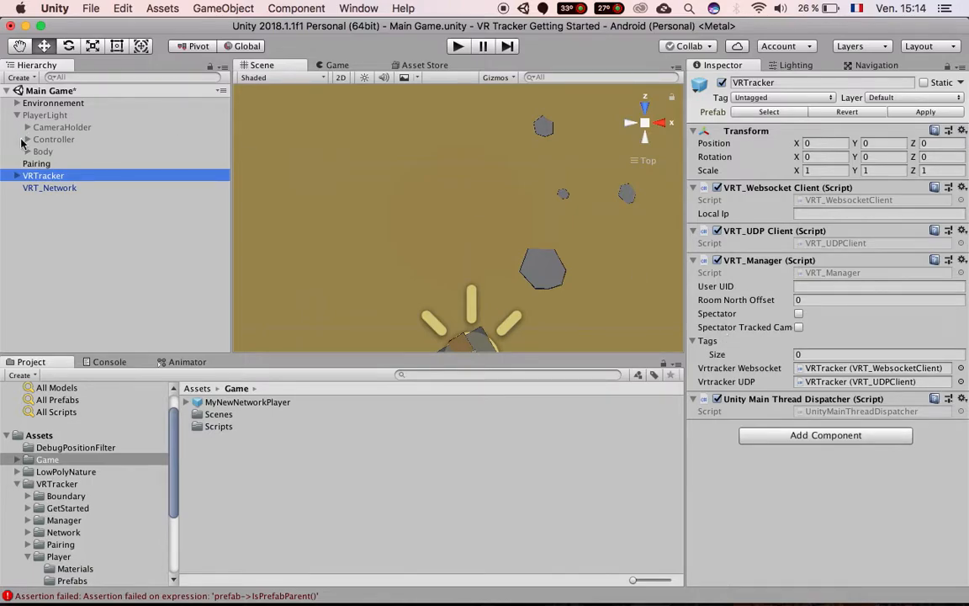
{"action": "left_click", "coordinate": [49, 188]}
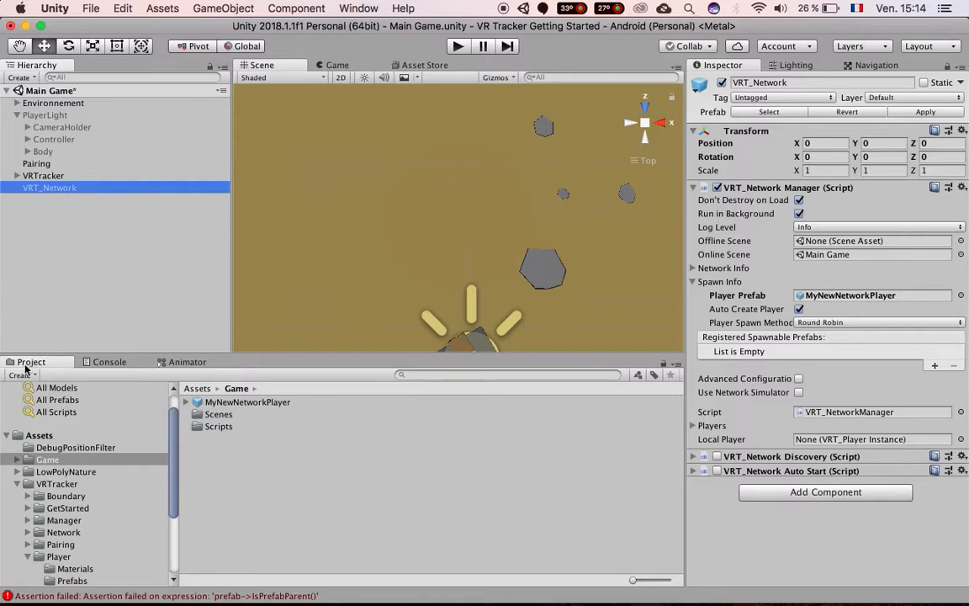
{"action": "left_click", "coordinate": [935, 365]}
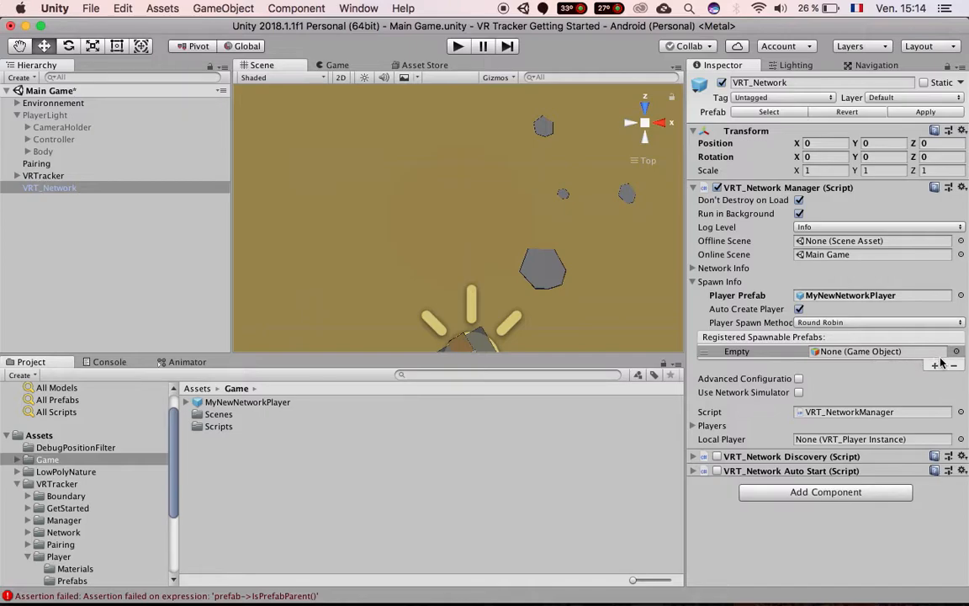
{"action": "left_click", "coordinate": [735, 352]}
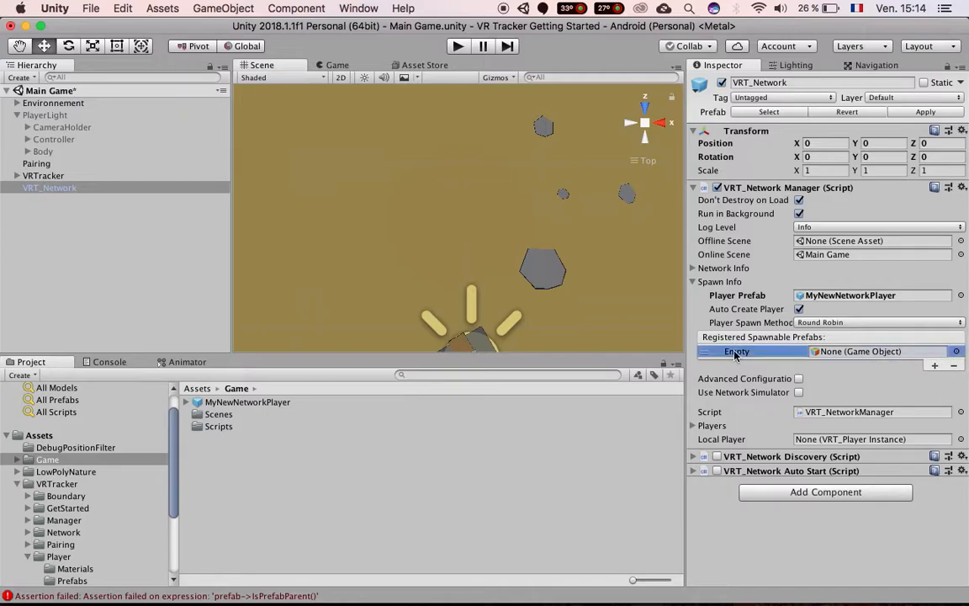
{"action": "left_click", "coordinate": [955, 367]}
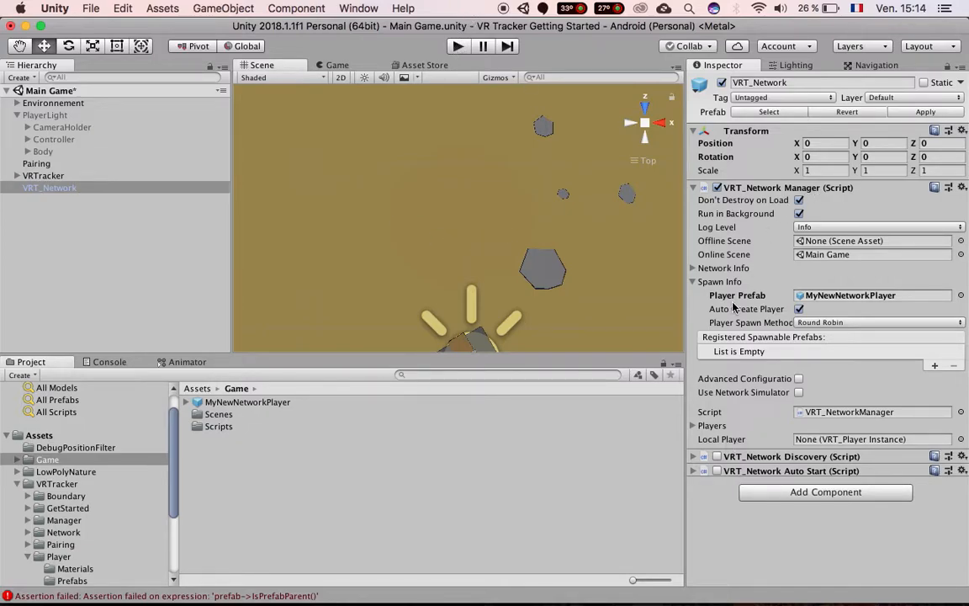
Toggle the Spectator option in VRTracker's VRT_Manager component on and back off.
{"action": "left_click", "coordinate": [57, 175]}
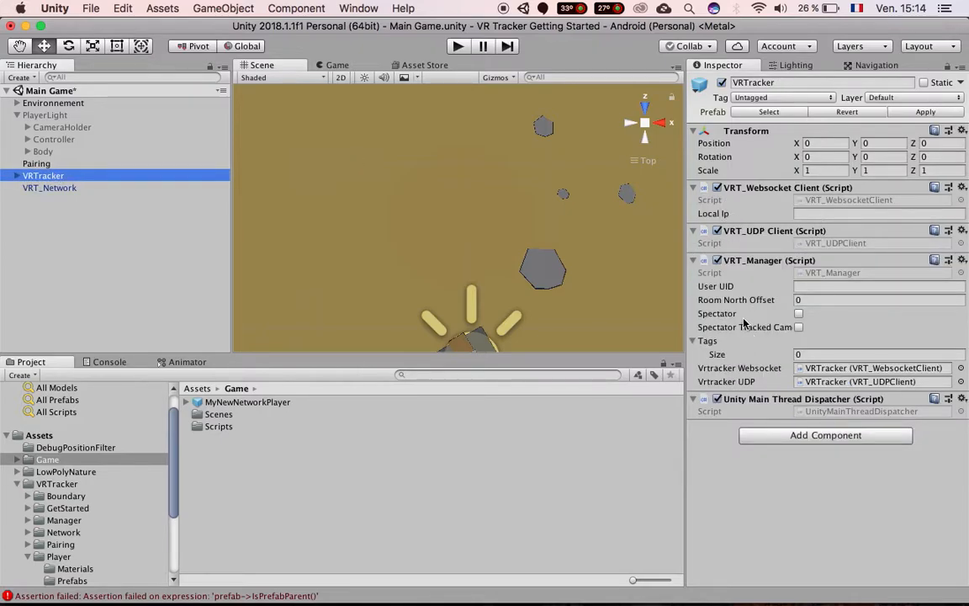
{"action": "left_click", "coordinate": [798, 314]}
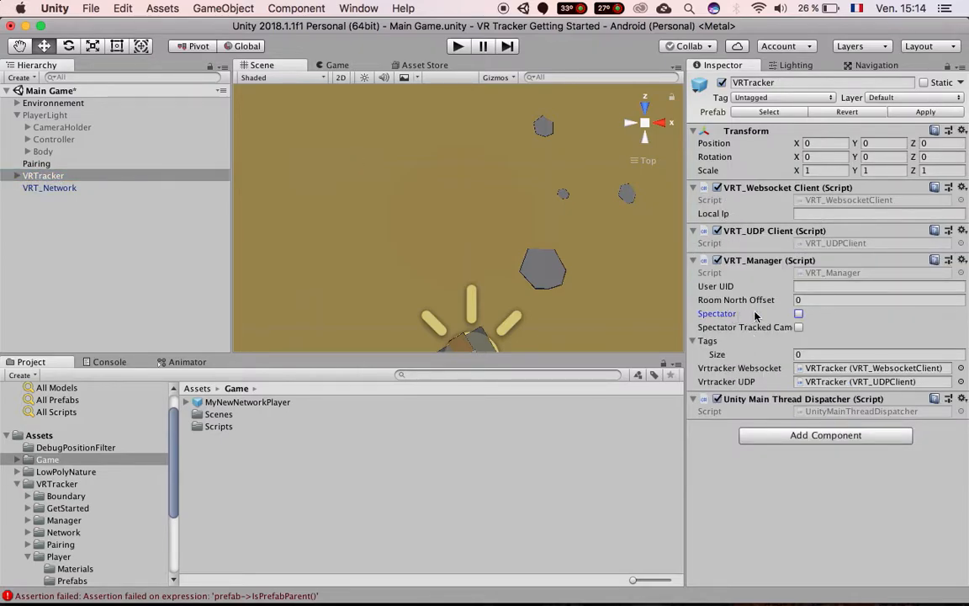
{"action": "left_click", "coordinate": [799, 314]}
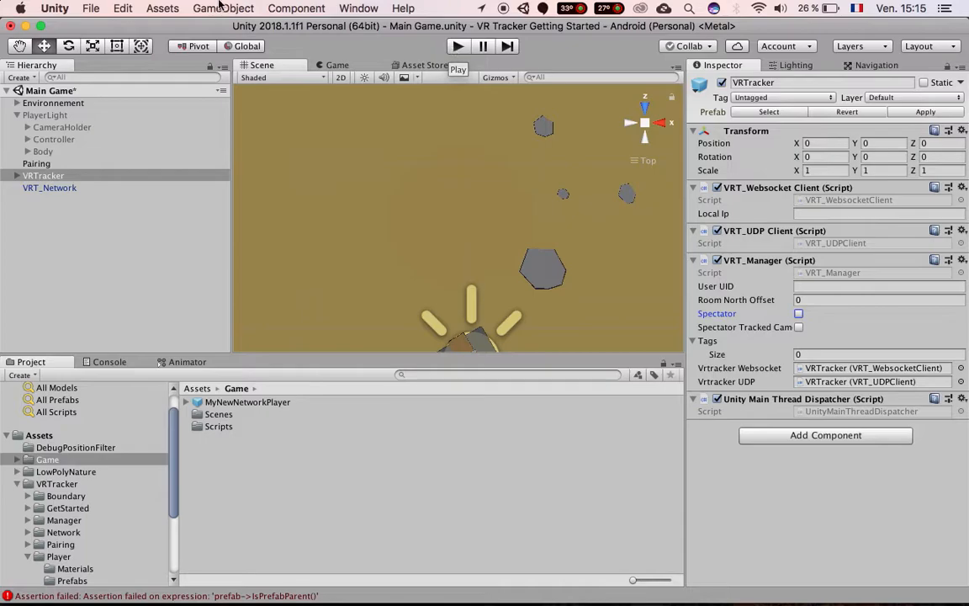
Run the scene in Play mode to check that it starts with tag pairing, and stop it.
{"action": "left_click", "coordinate": [459, 47]}
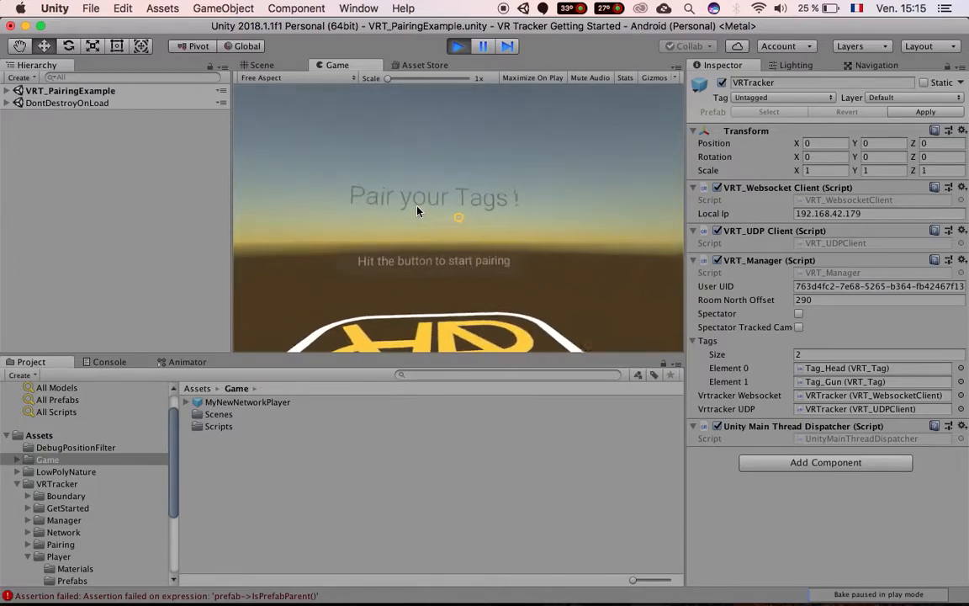
{"action": "left_click", "coordinate": [458, 45]}
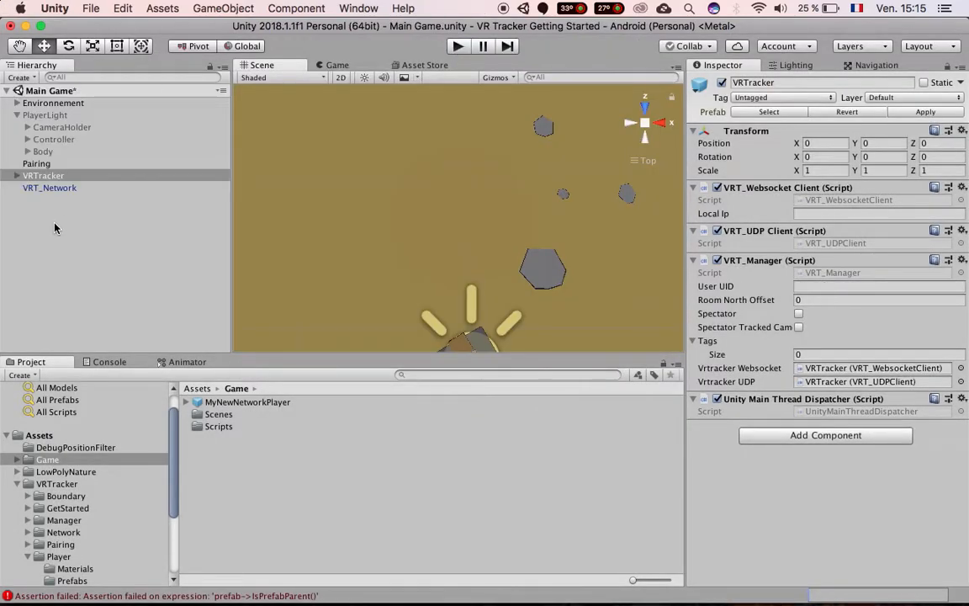
Expand VRTracker to inspect the VRT_Tag settings of its Tag_Gun and Tag_Head children, and select both tags together.
{"action": "left_click", "coordinate": [17, 176]}
{"action": "left_click", "coordinate": [53, 189]}
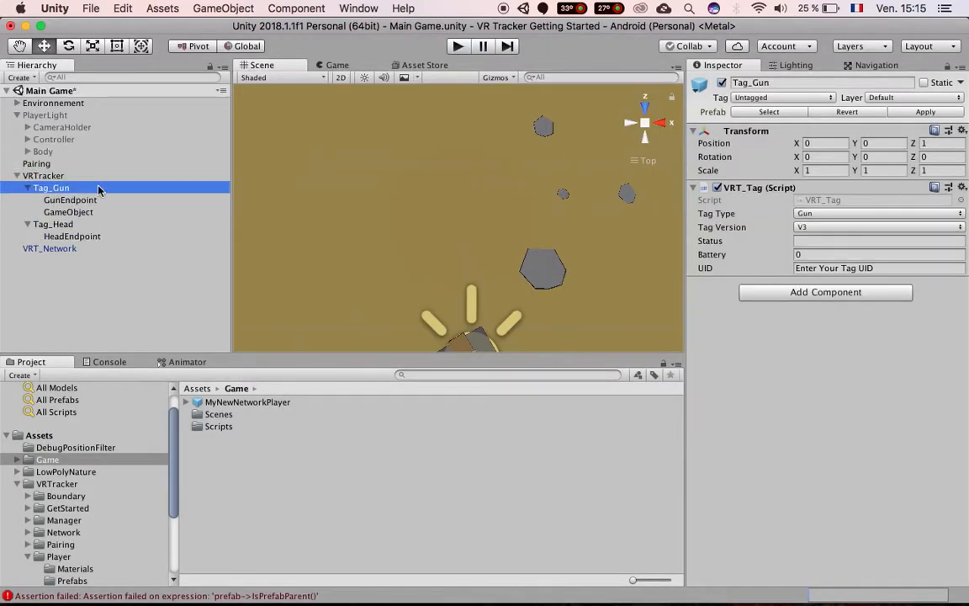
{"action": "left_click", "coordinate": [28, 188]}
{"action": "left_click", "coordinate": [28, 201]}
{"action": "left_click", "coordinate": [48, 201]}
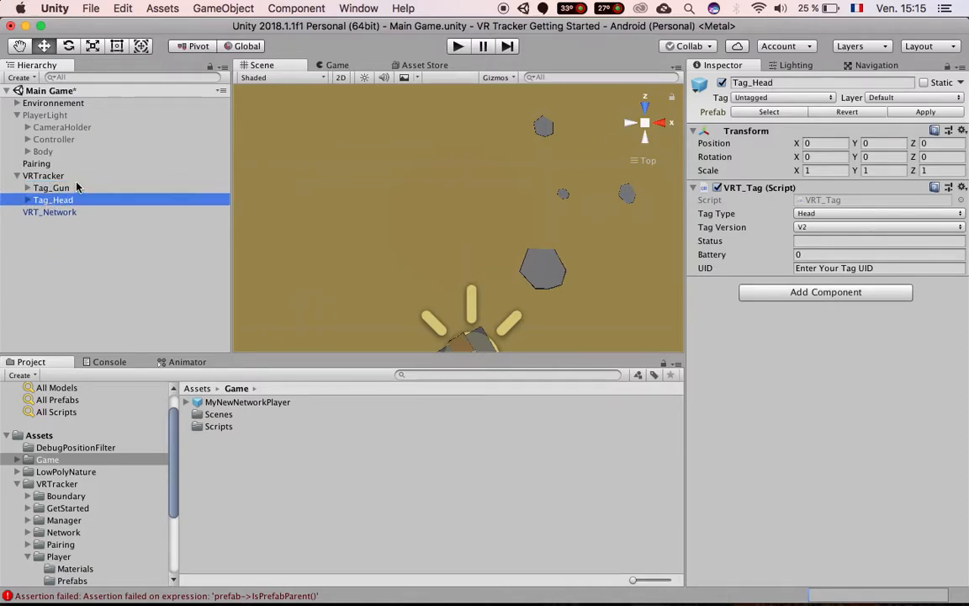
{"action": "left_click", "coordinate": [63, 189], "text": "shift"}
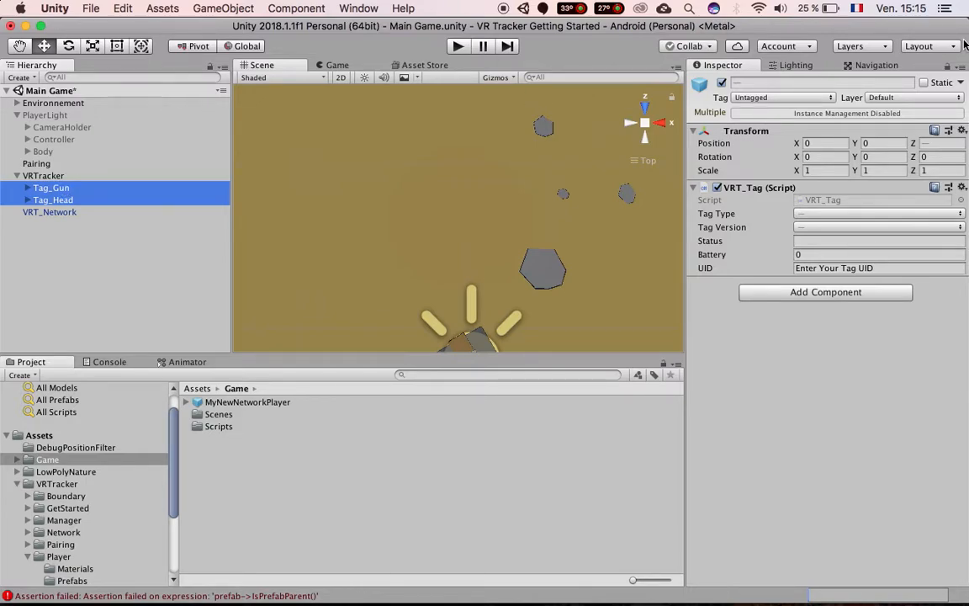
Check which Wi-Fi network the computer is connected to and run the scene in Play mode through the automatic pairing.
{"action": "left_click", "coordinate": [759, 7]}
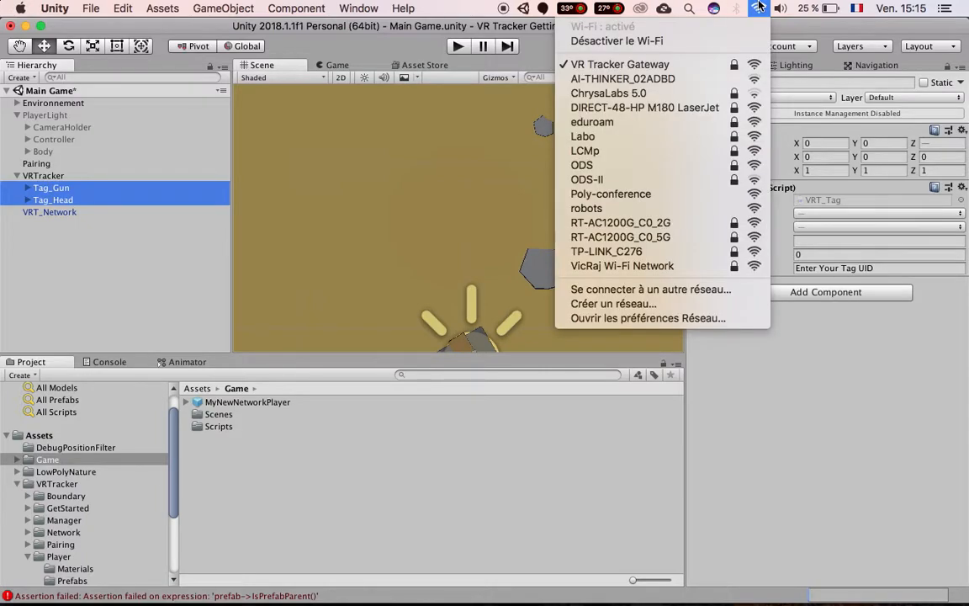
{"action": "left_click", "coordinate": [849, 362]}
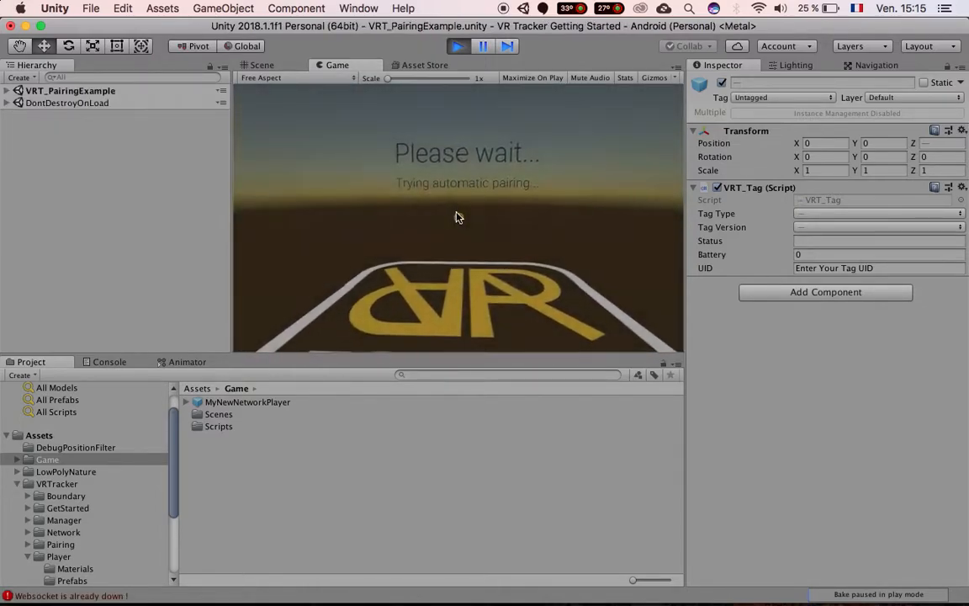
{"action": "left_click", "coordinate": [462, 218]}
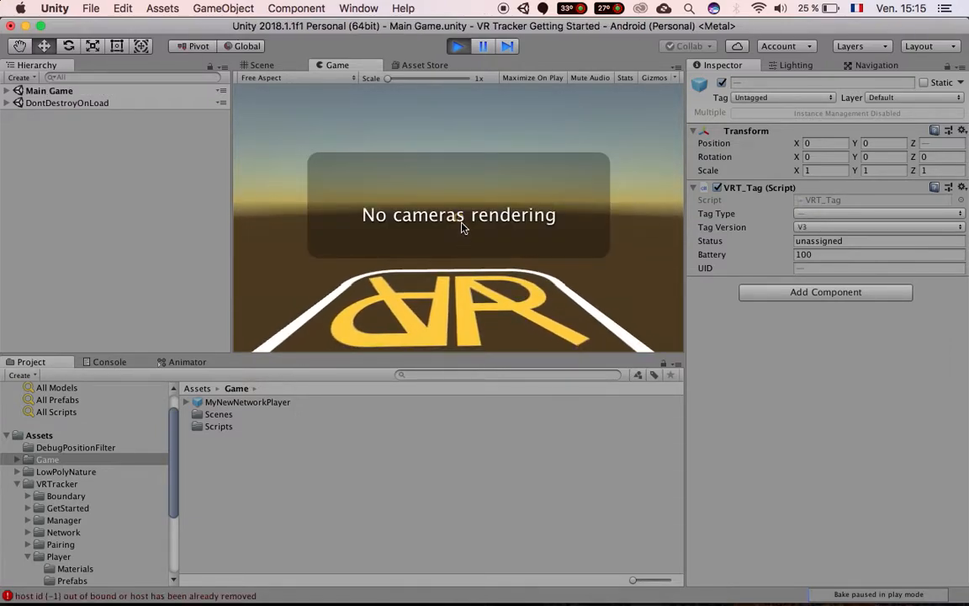
Expand the Main Game and DontDestroyOnLoad scenes during Play mode and inspect the VRT_Network object.
{"action": "left_click", "coordinate": [7, 90]}
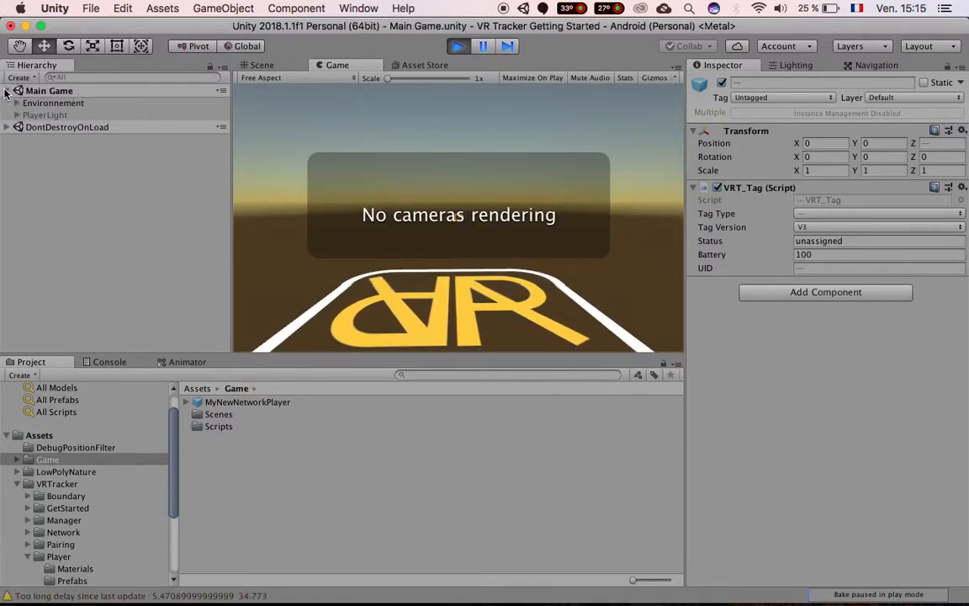
{"action": "left_click", "coordinate": [5, 127]}
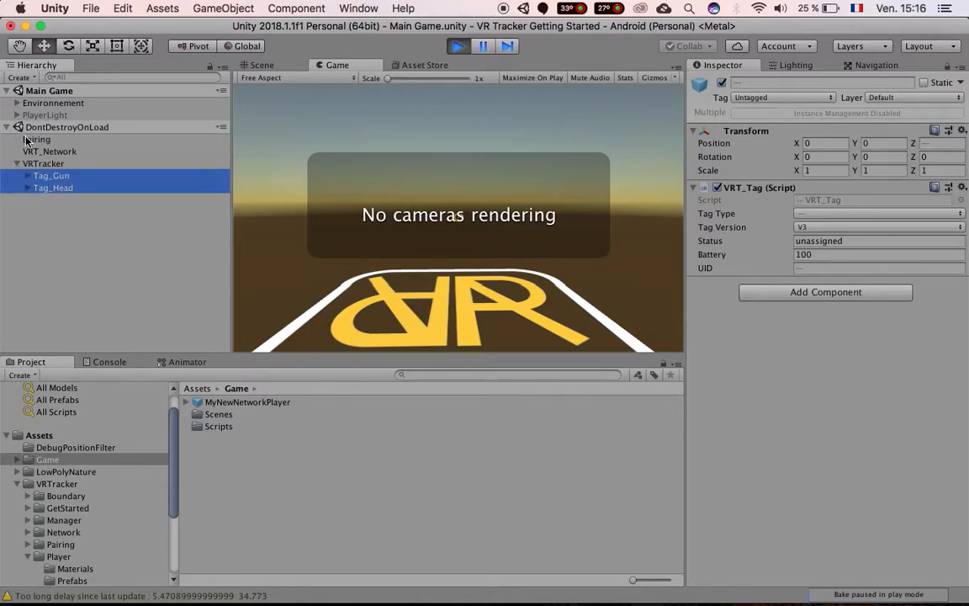
{"action": "left_click", "coordinate": [53, 154]}
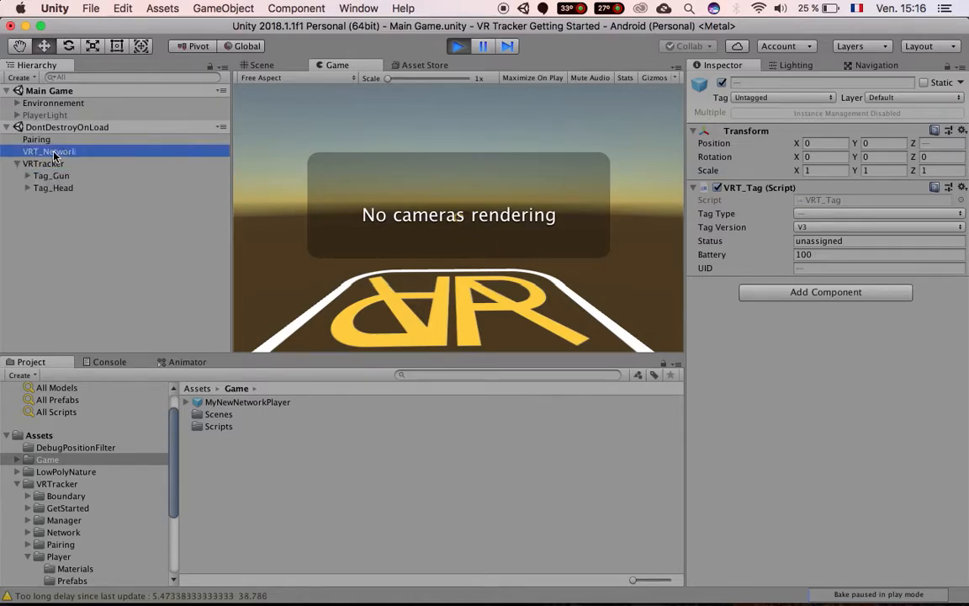
Examine the NetworkManager StartHost and StopHost errors logged in the Console.
{"action": "left_click", "coordinate": [109, 363]}
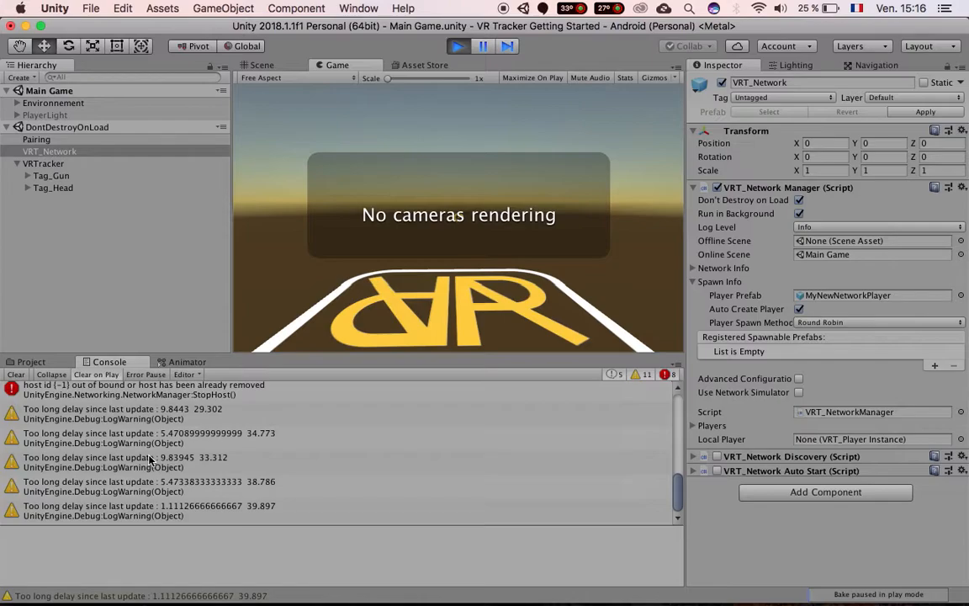
{"action": "scroll", "coordinate": [150, 459], "scroll_direction": "up", "scroll_amount": 3}
{"action": "left_click", "coordinate": [151, 486]}
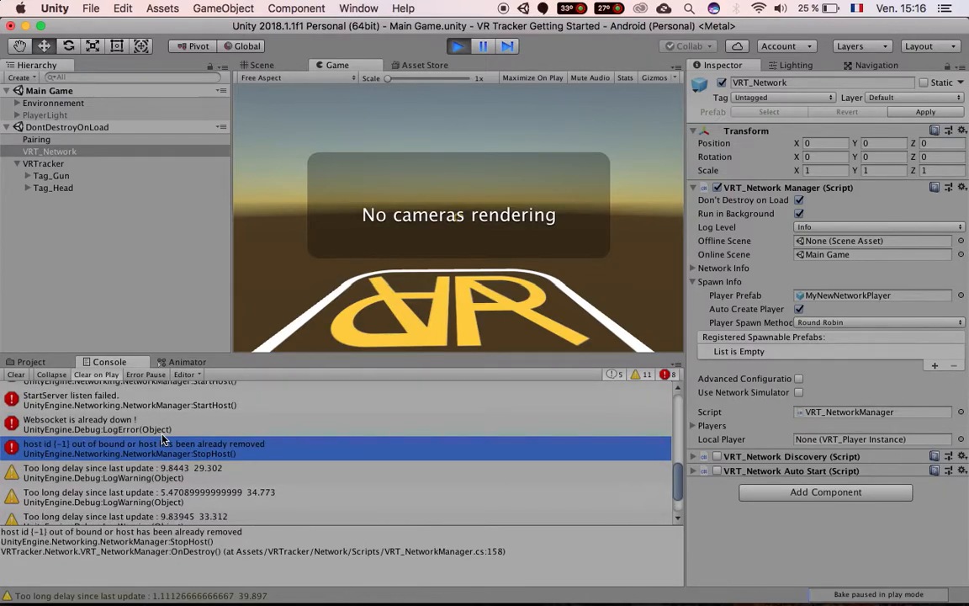
{"action": "scroll", "coordinate": [164, 439], "scroll_direction": "up", "scroll_amount": 2}
{"action": "left_click", "coordinate": [155, 436]}
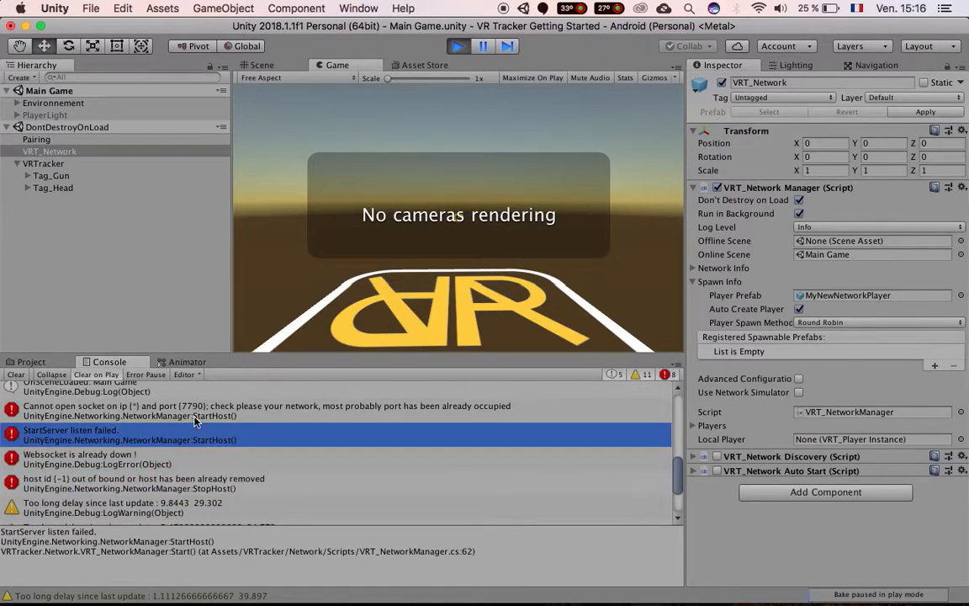
{"action": "scroll", "coordinate": [177, 425], "scroll_direction": "up", "scroll_amount": 1}
{"action": "left_click", "coordinate": [194, 433]}
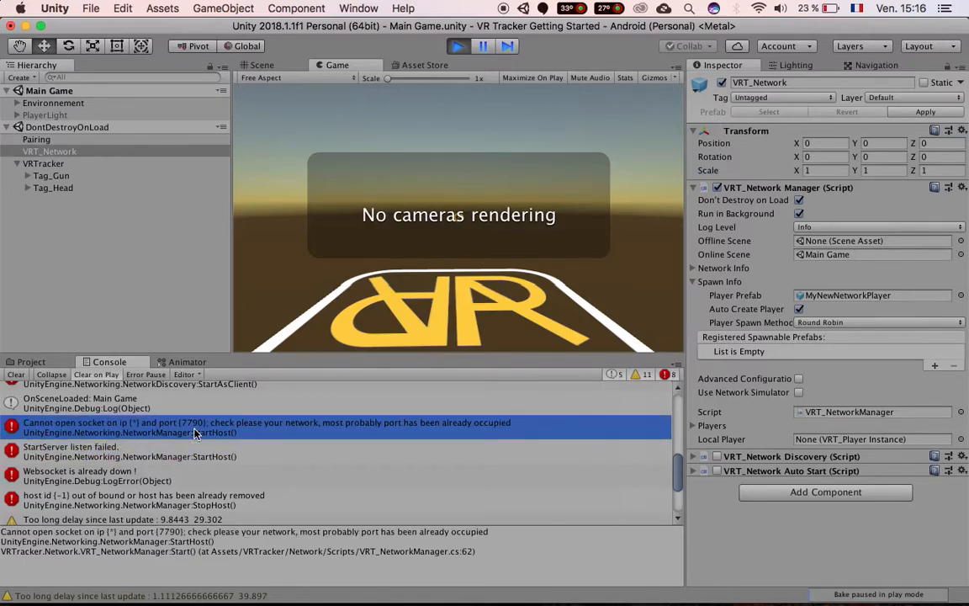
Examine the earlier websocket and NetworkDiscovery errors in the Console log, and stop Play mode.
{"action": "scroll", "coordinate": [195, 433], "scroll_direction": "up", "scroll_amount": 2}
{"action": "left_click", "coordinate": [192, 436]}
{"action": "scroll", "coordinate": [202, 451], "scroll_direction": "up", "scroll_amount": 2}
{"action": "left_click", "coordinate": [232, 454]}
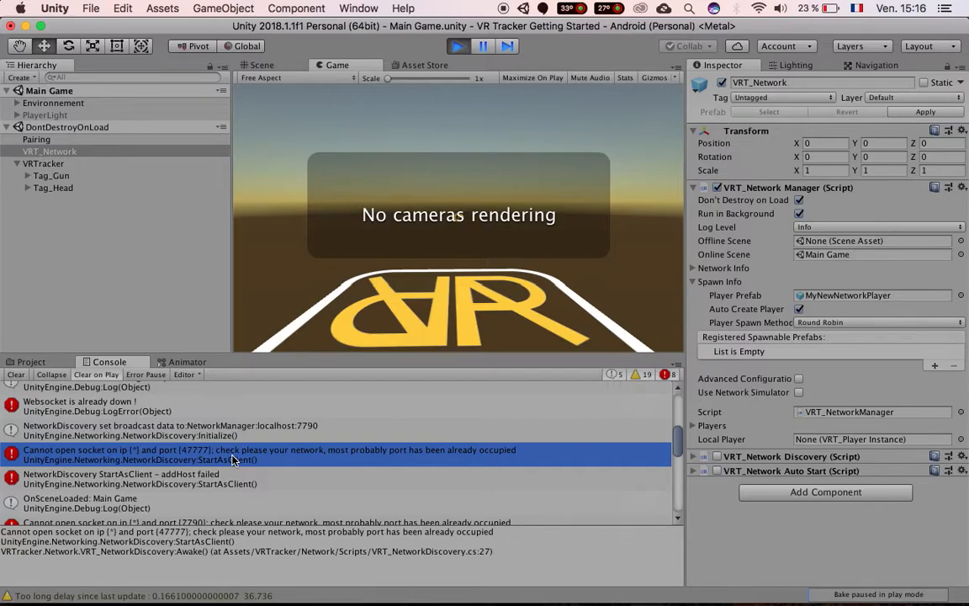
{"action": "scroll", "coordinate": [235, 454], "scroll_direction": "up", "scroll_amount": 1}
{"action": "left_click", "coordinate": [197, 424]}
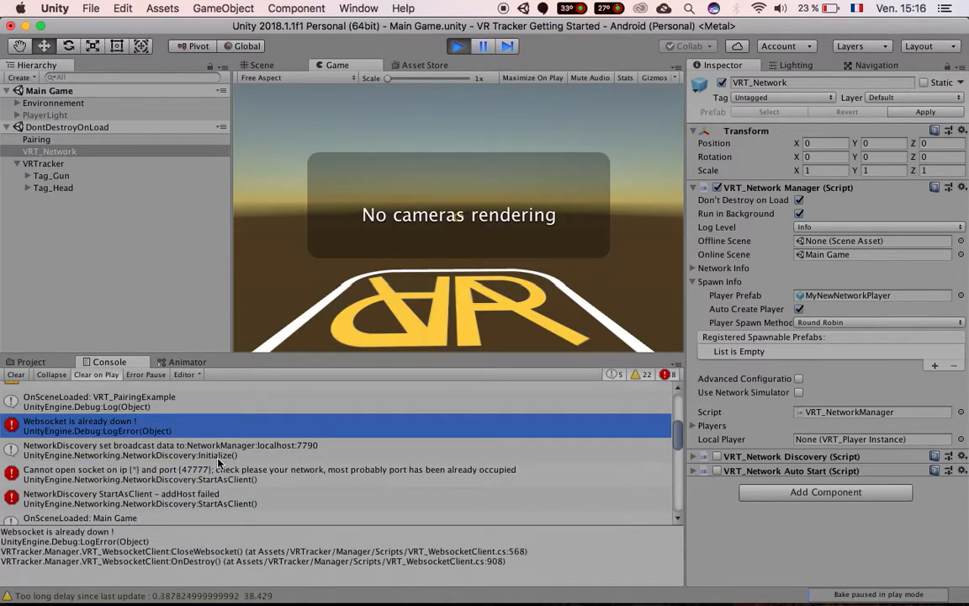
{"action": "left_click", "coordinate": [196, 450]}
{"action": "left_click", "coordinate": [216, 472]}
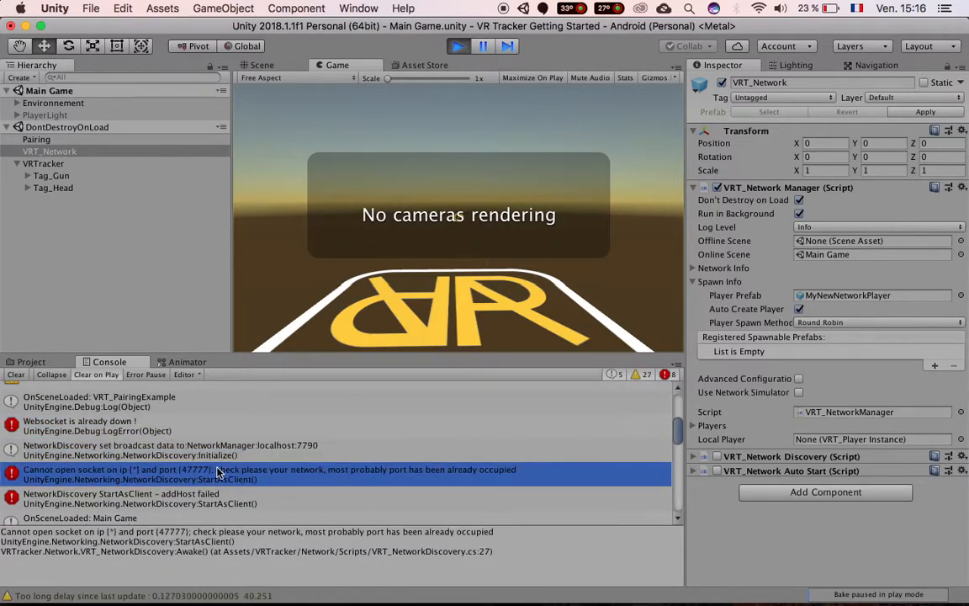
{"action": "scroll", "coordinate": [278, 485], "scroll_direction": "down", "scroll_amount": 1}
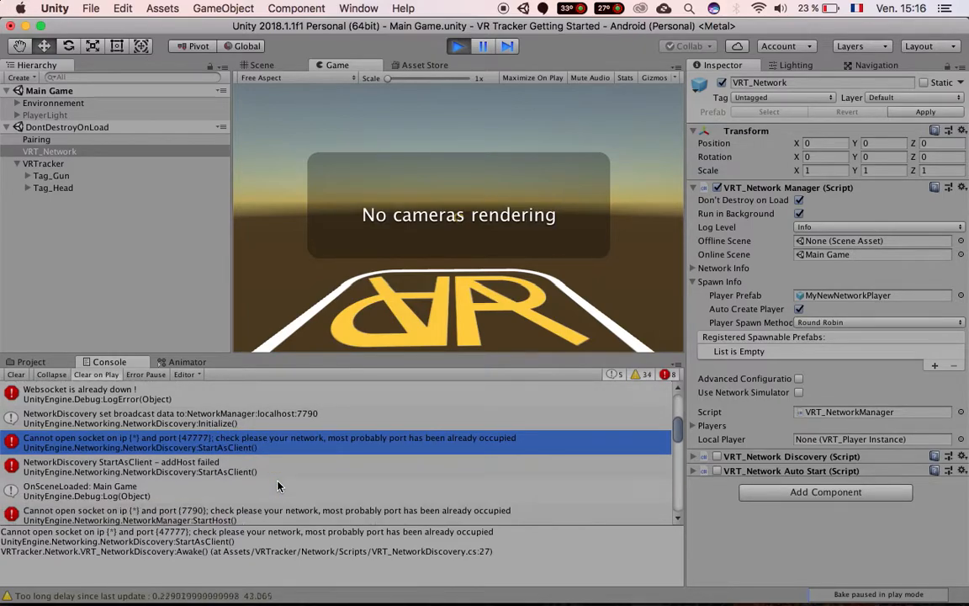
{"action": "left_click", "coordinate": [206, 465]}
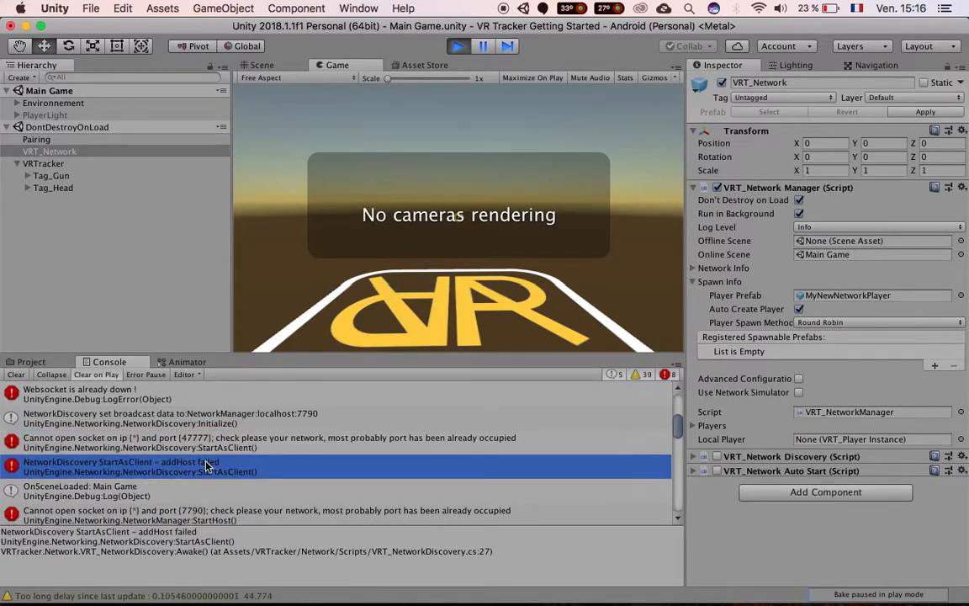
{"action": "left_click", "coordinate": [457, 47]}
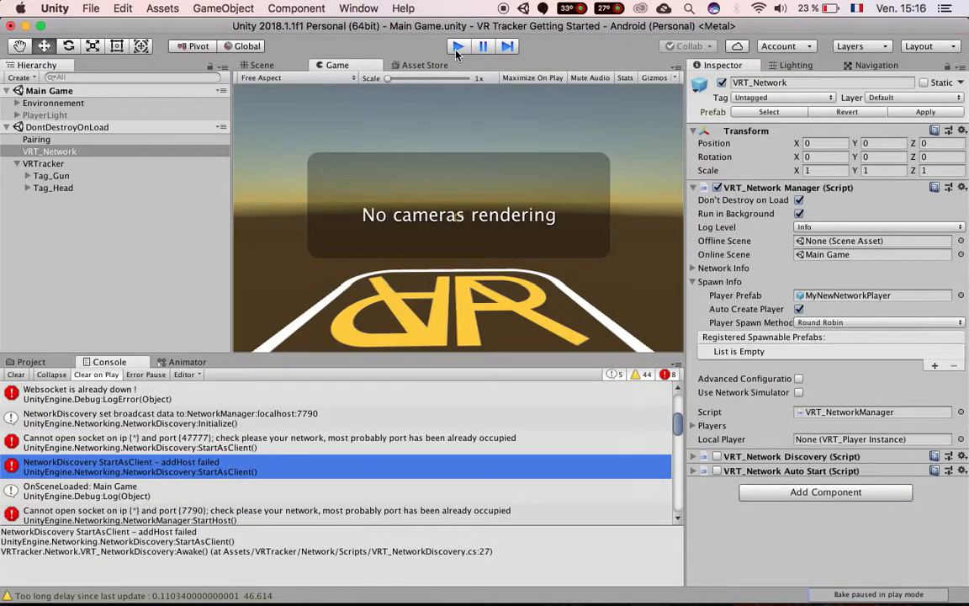